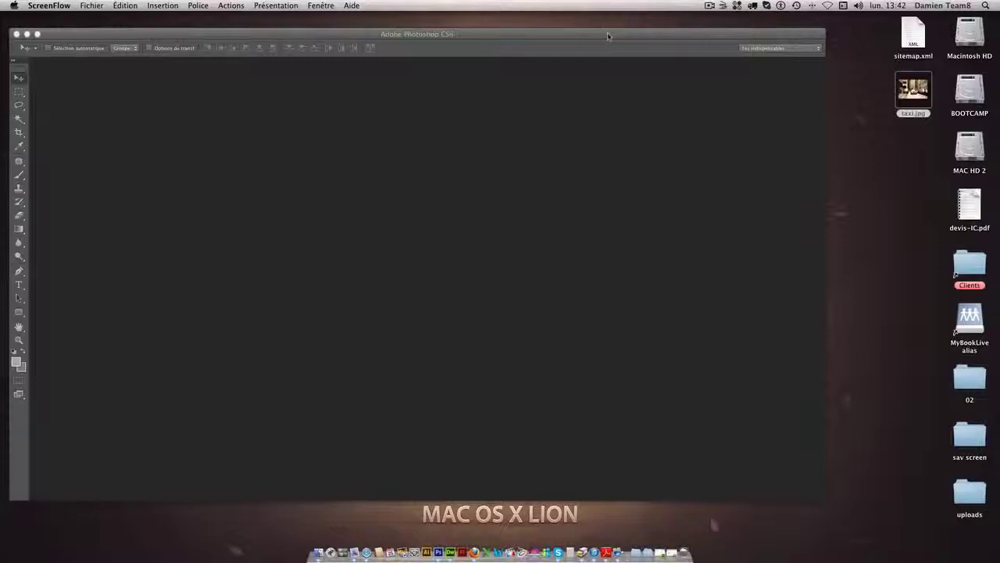
# - Open the desktop image taxi.jpg in Photoshop and select the whole picture
pyautogui.moveTo(914, 90); pyautogui.dragTo(388, 175)
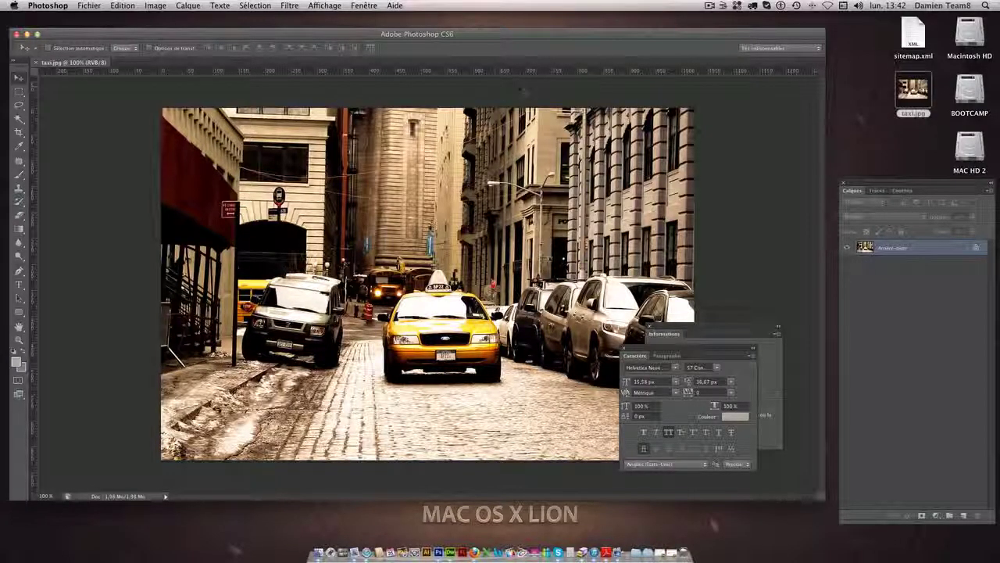
pyautogui.moveTo(322, 35)
pyautogui.mouseDown()
pyautogui.moveTo(339, 36)
pyautogui.moveTo(331, 35)
pyautogui.mouseUp()
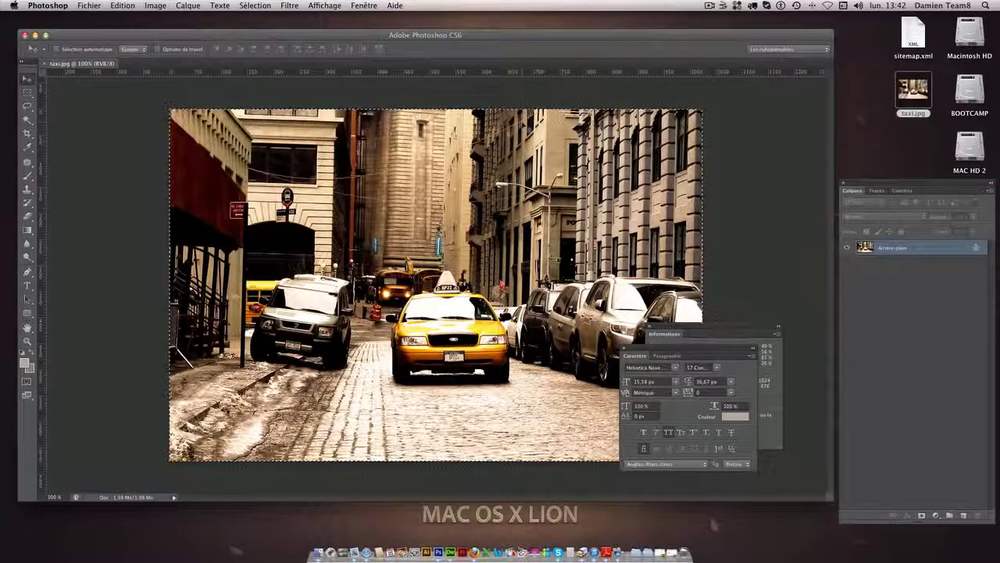
# - Create a blank 1024 × 676 px document from the clipboard preset and paste the copied taxi picture into it
pyautogui.press('super+n')
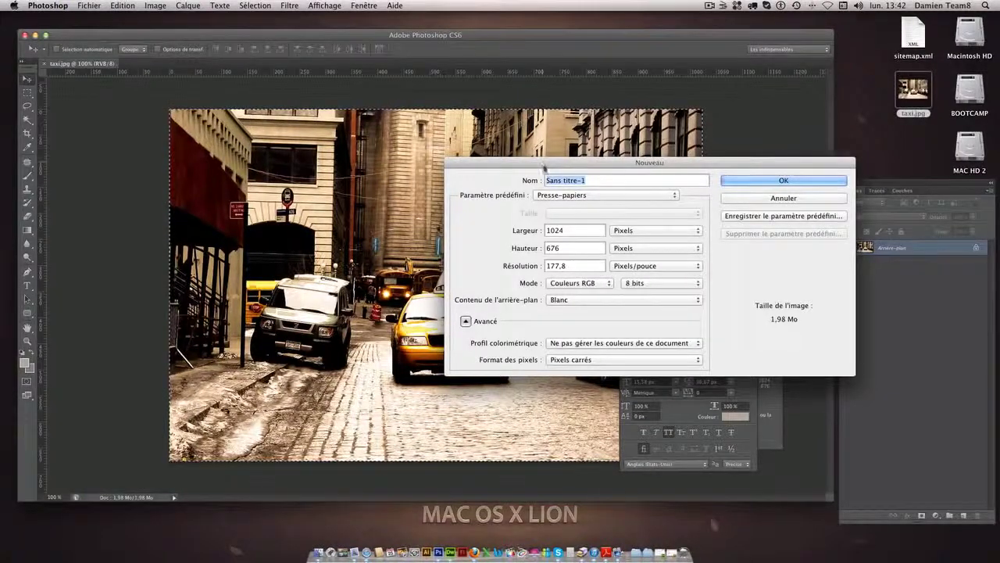
pyautogui.moveTo(545, 164); pyautogui.dragTo(472, 133)
pyautogui.press('Tab')
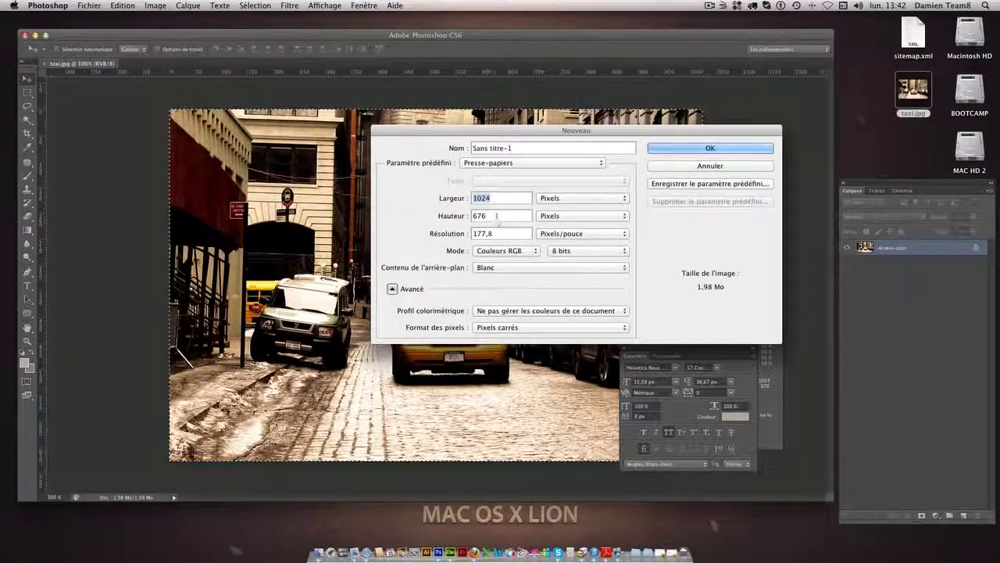
pyautogui.press('Tab')
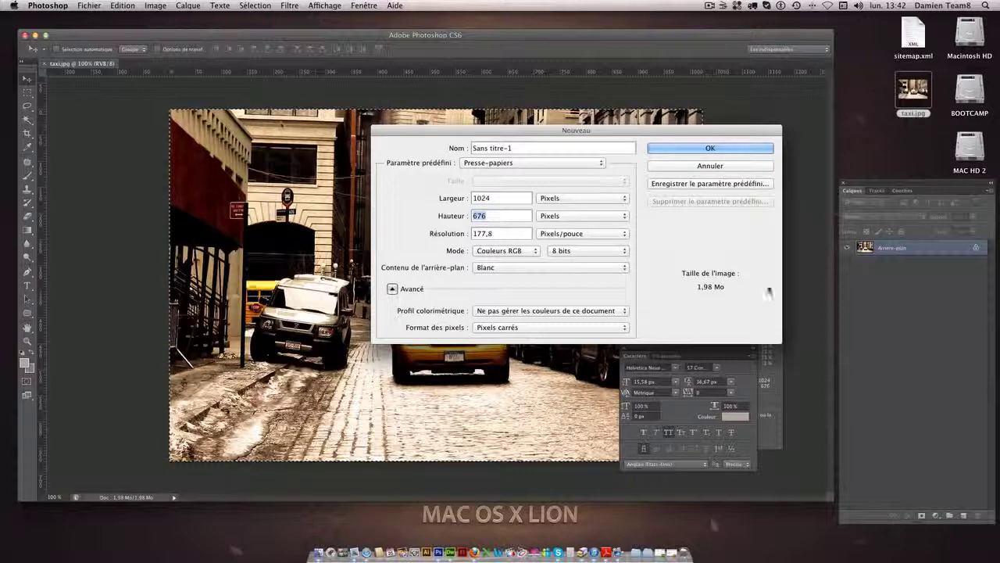
pyautogui.click(678, 148)
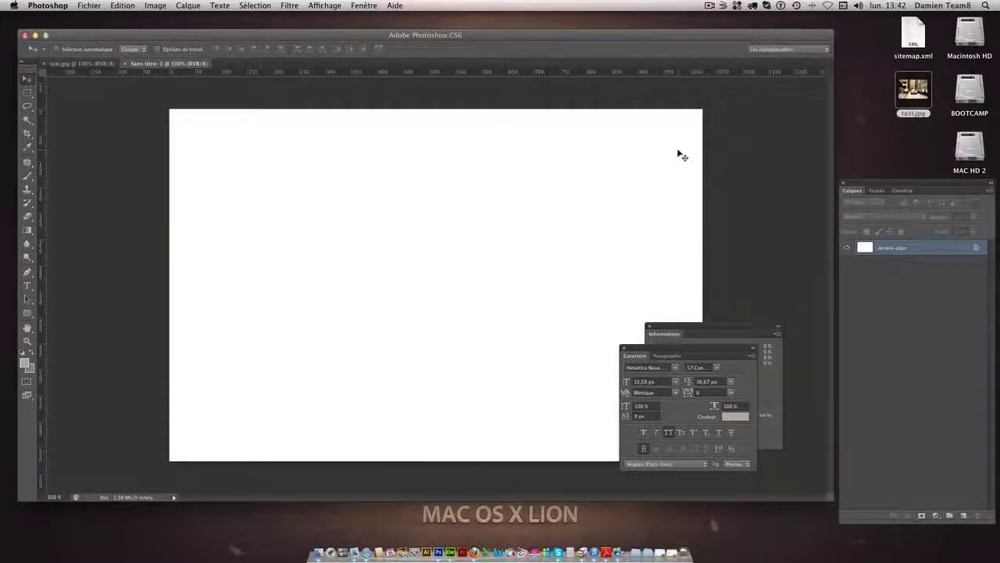
pyautogui.press('super+v')
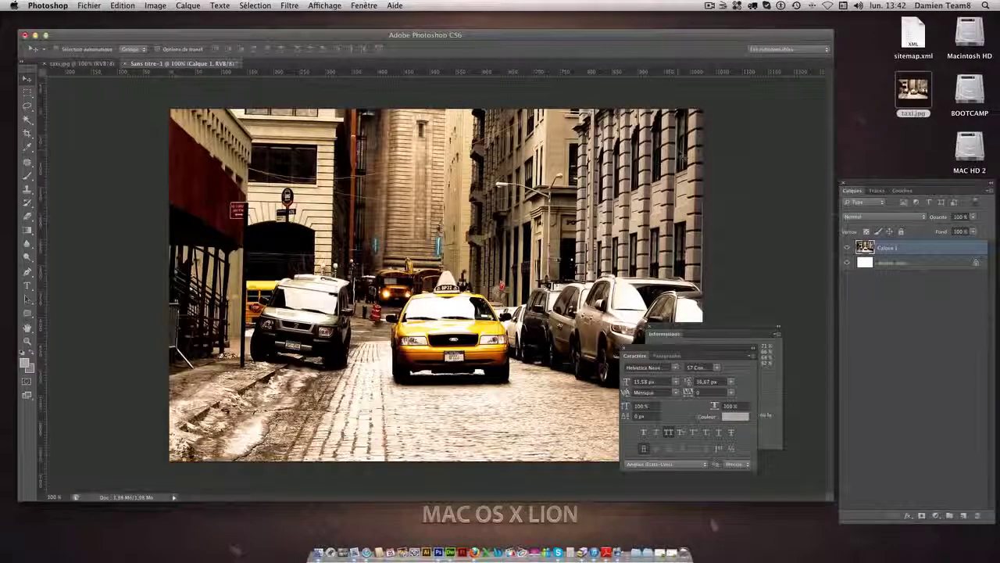
# - Convert the new document to grayscale (Niveaux de gris), flattening its layers and discarding the colour information
pyautogui.moveTo(1, 2)
pyautogui.click(221, 133)
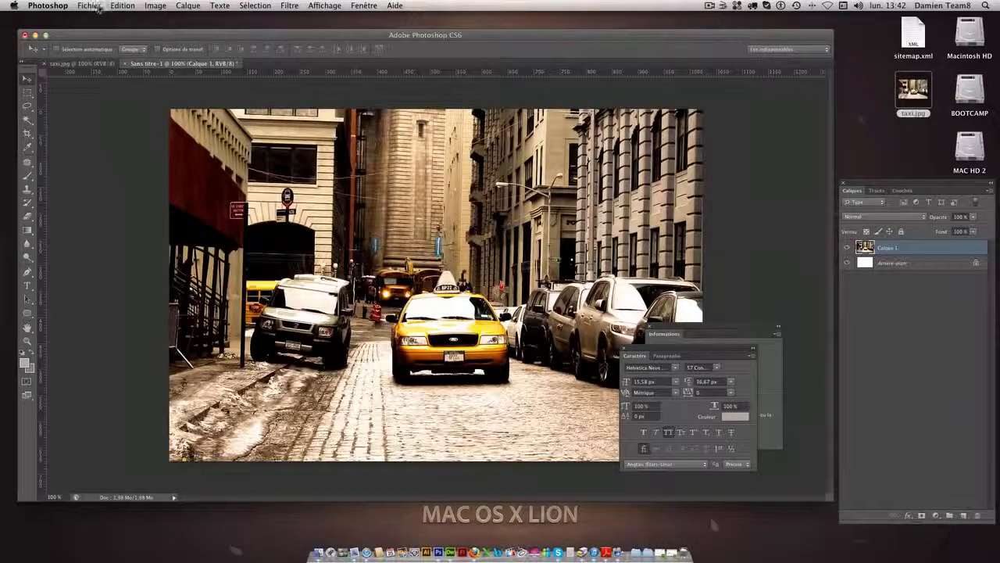
pyautogui.click(97, 8)
pyautogui.moveTo(181, 23)
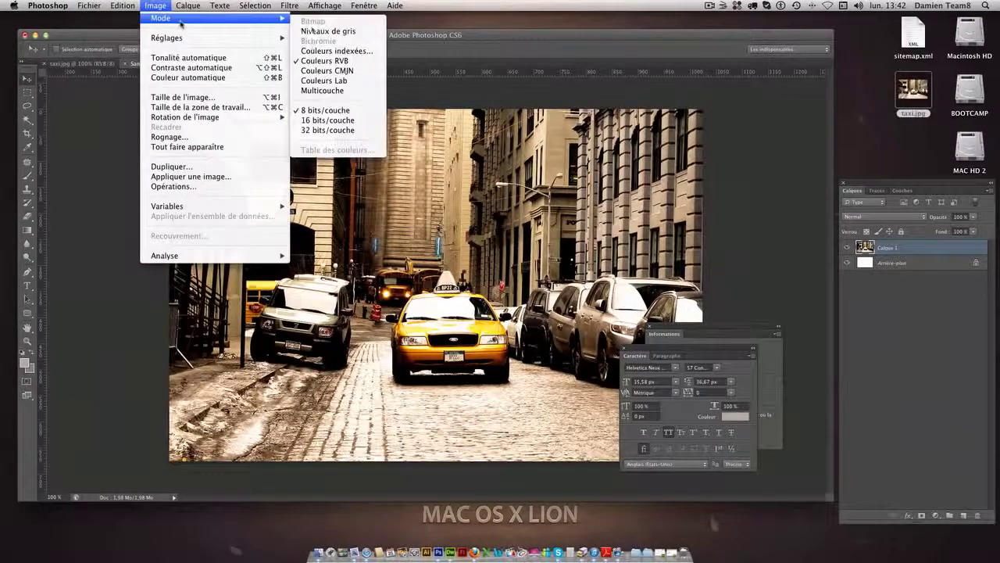
pyautogui.click(372, 32)
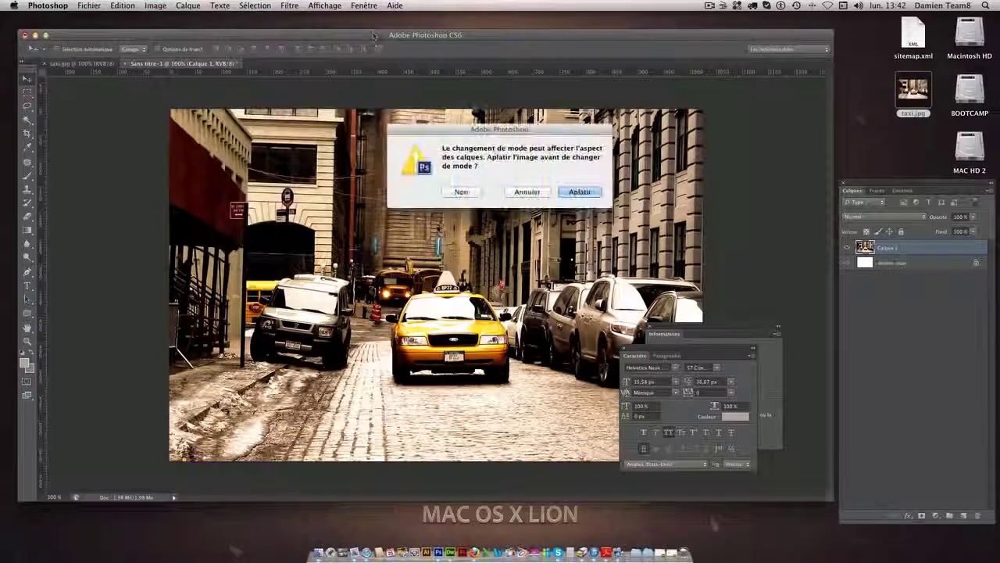
pyautogui.press('Return')
pyautogui.press('Return')
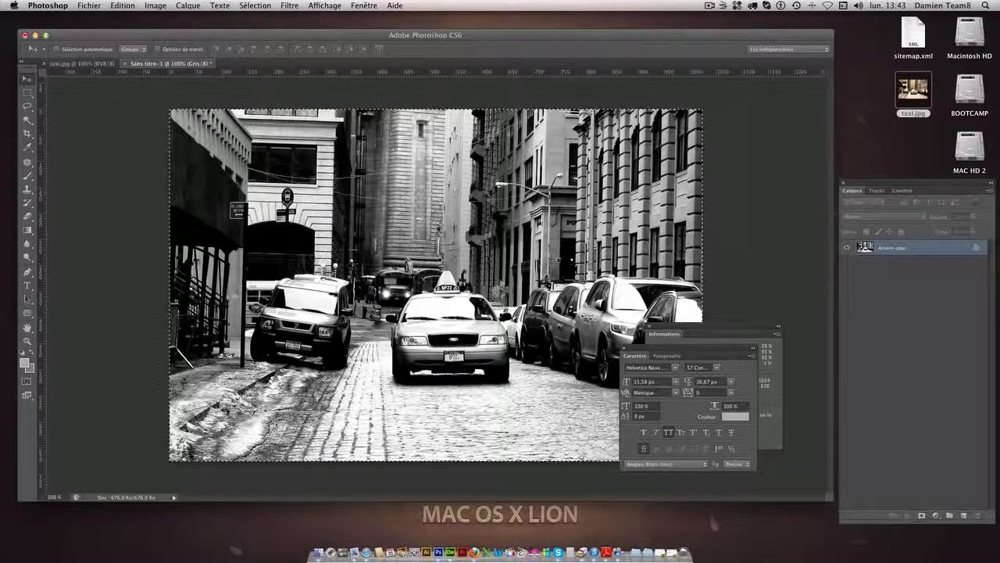
# - Return to the taxi.jpg document and paste the grayscale picture as a layer above the colour original
pyautogui.click(80, 62)
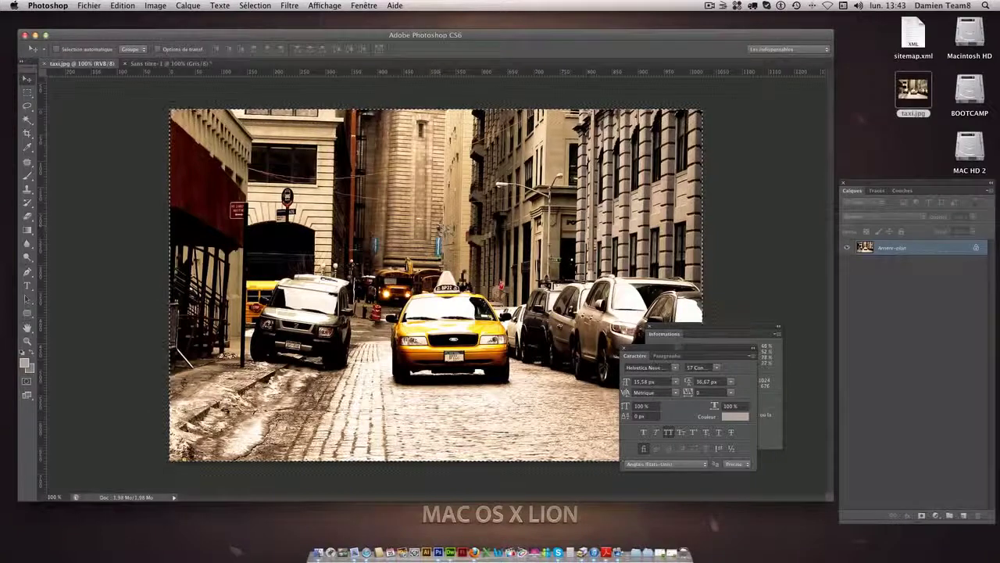
pyautogui.moveTo(672, 349); pyautogui.dragTo(833, 425)
pyautogui.moveTo(705, 328); pyautogui.dragTo(779, 317)
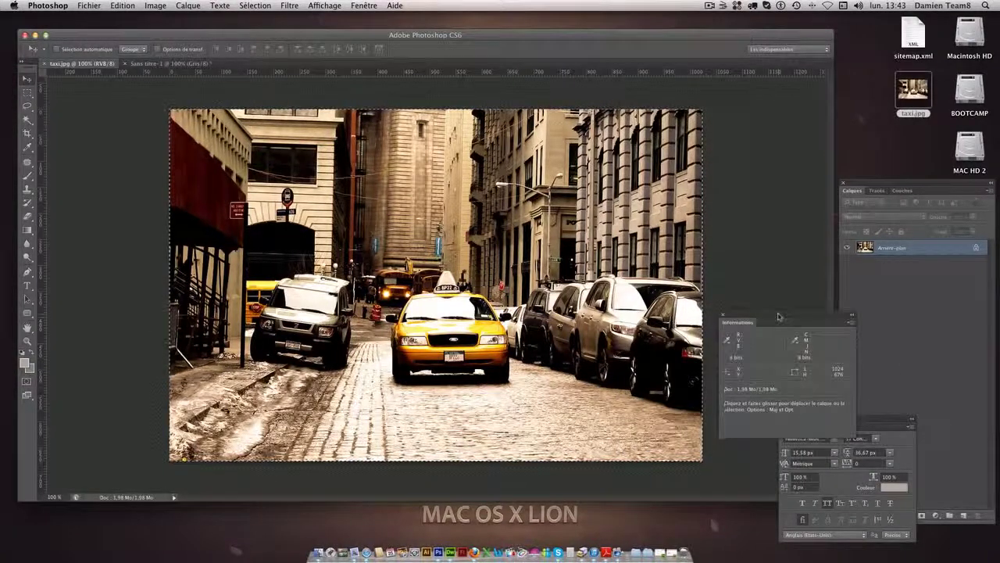
pyautogui.press('super+v')
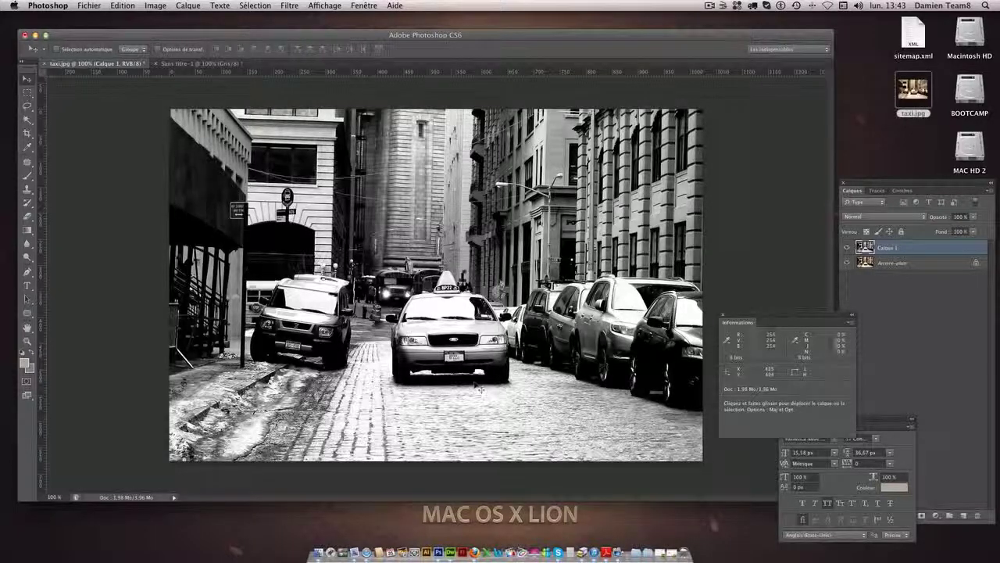
# - Hide and show the grayscale layer to compare it with the colour original underneath
pyautogui.click(848, 248)
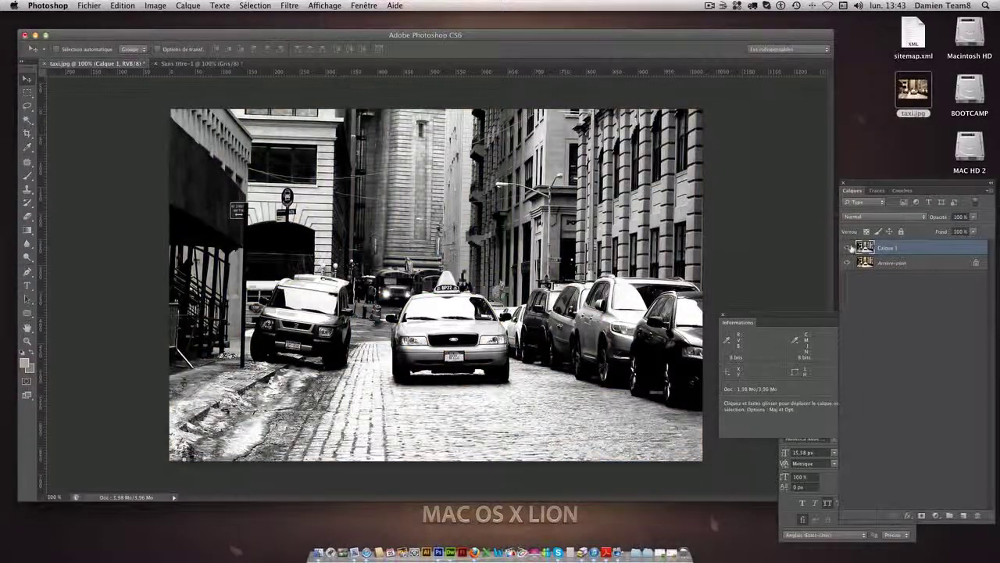
pyautogui.click(848, 247)
pyautogui.moveTo(886, 186); pyautogui.dragTo(881, 180)
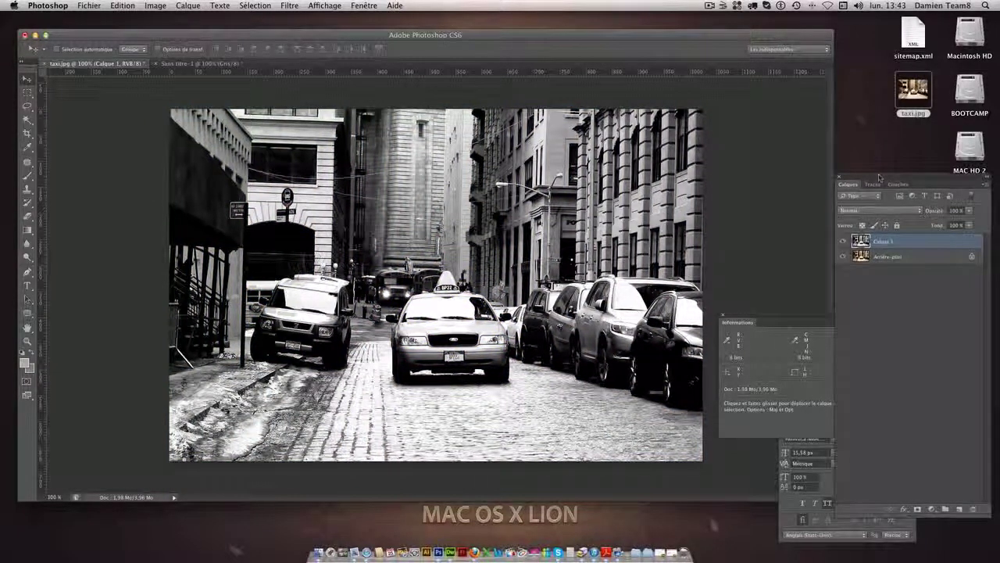
# - Add a layer mask to the grayscale layer and make the mask active for editing
pyautogui.click(918, 510)
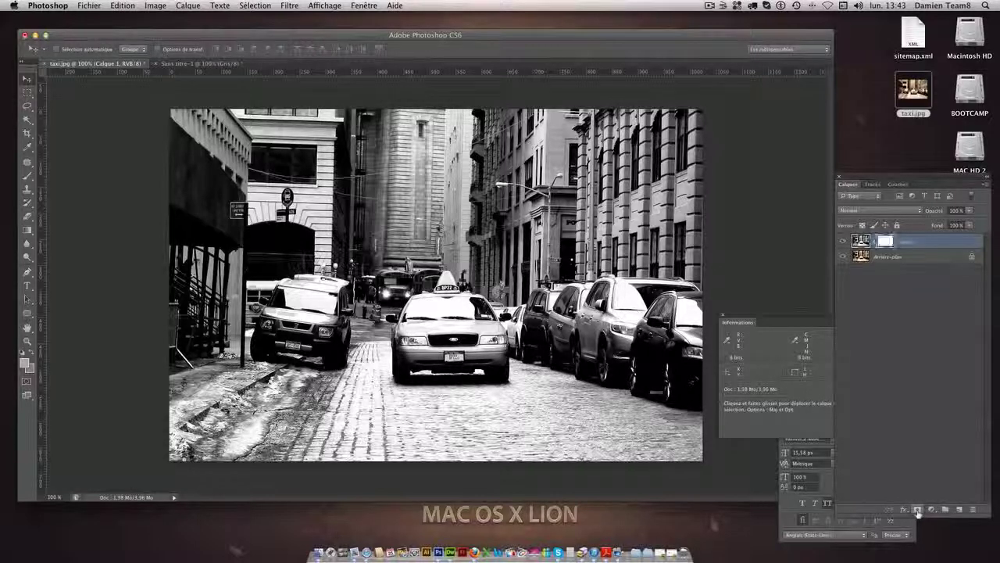
pyautogui.click(862, 242)
pyautogui.click(886, 242)
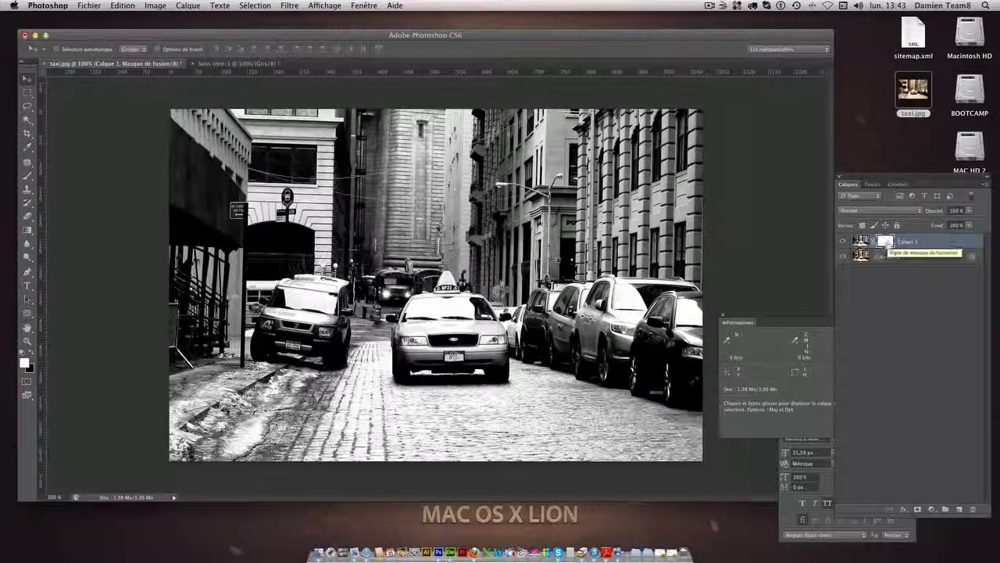
pyautogui.click(861, 241)
pyautogui.click(882, 242)
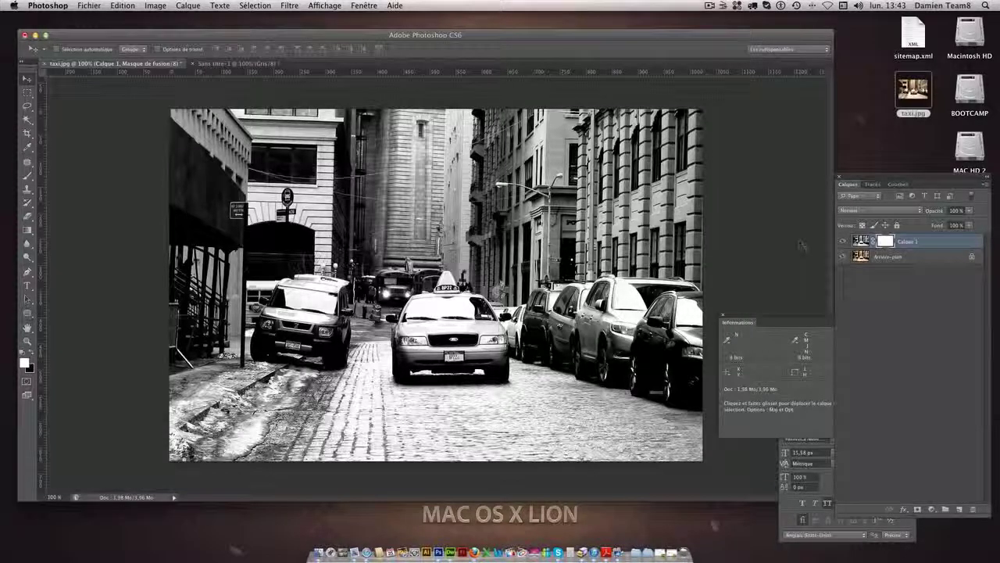
pyautogui.click(862, 241)
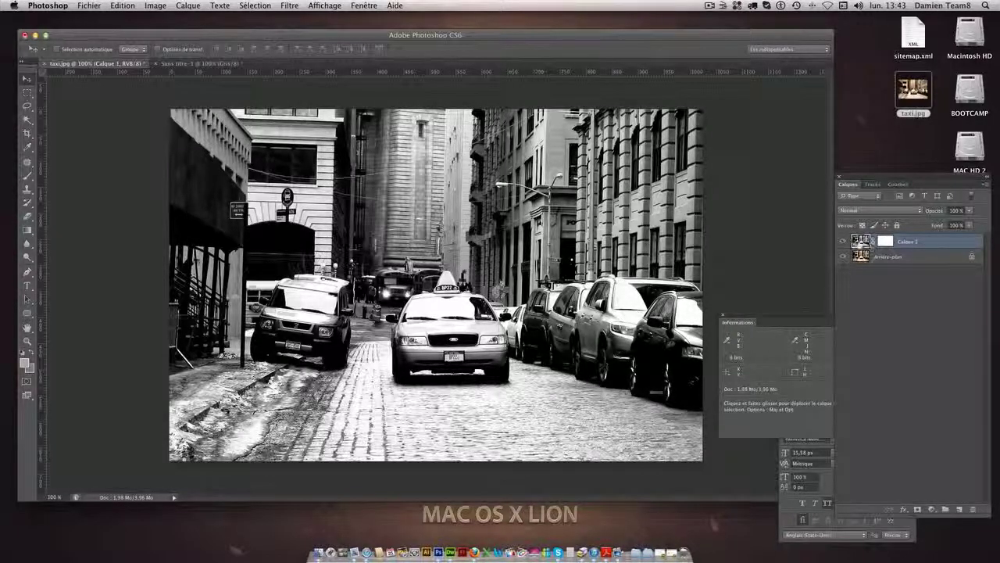
pyautogui.click(876, 243)
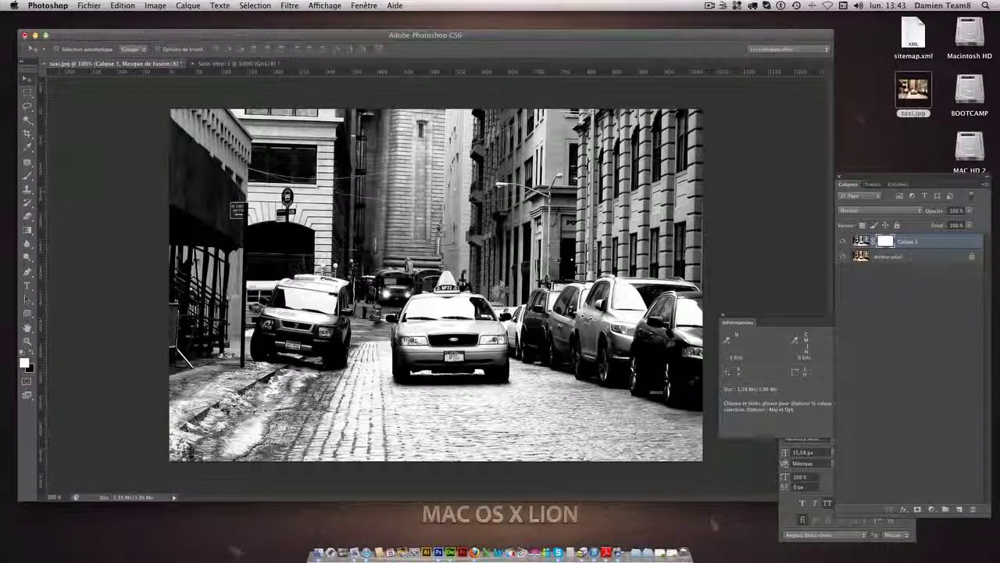
# - Set the foreground colour to black (000000) and activate the Brush tool for painting on the mask
pyautogui.click(25, 363)
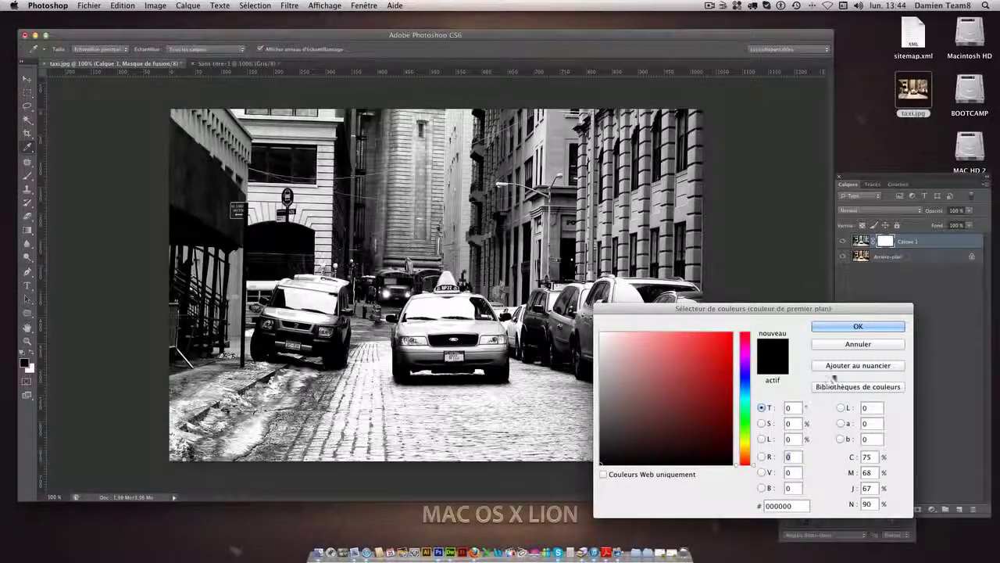
pyautogui.click(852, 326)
pyautogui.press('v')
pyautogui.press('b')
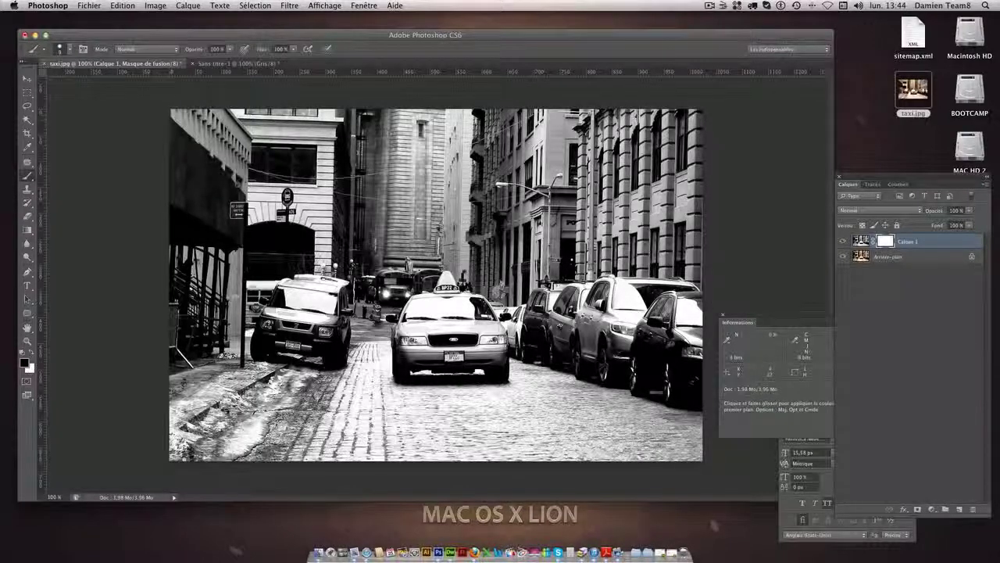
# - Set the brush size to 10 px and paint black on the mask along the taxi's windshield pillar, roof edge and parts of the hood
pyautogui.press('super+plus')
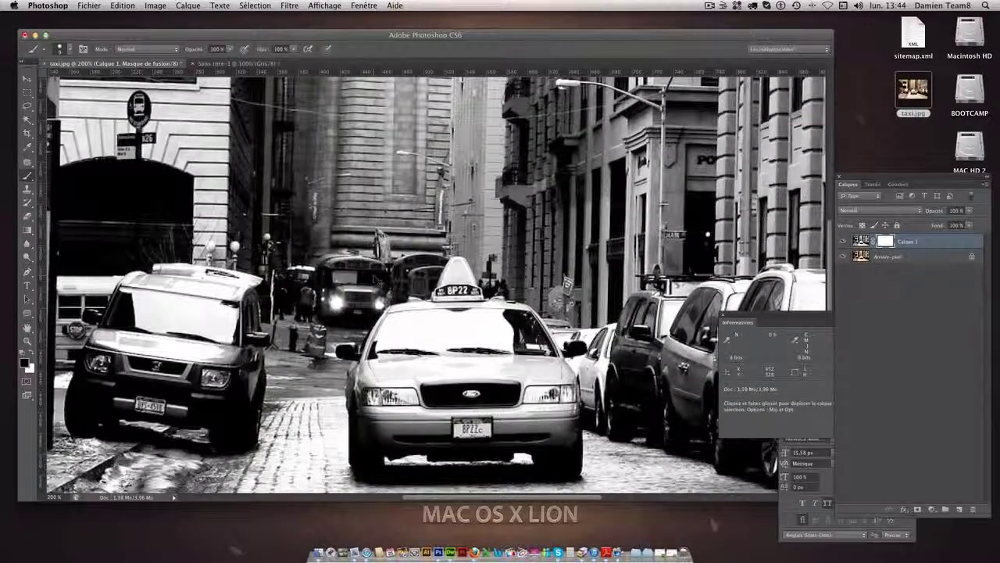
pyautogui.press('super+plus')
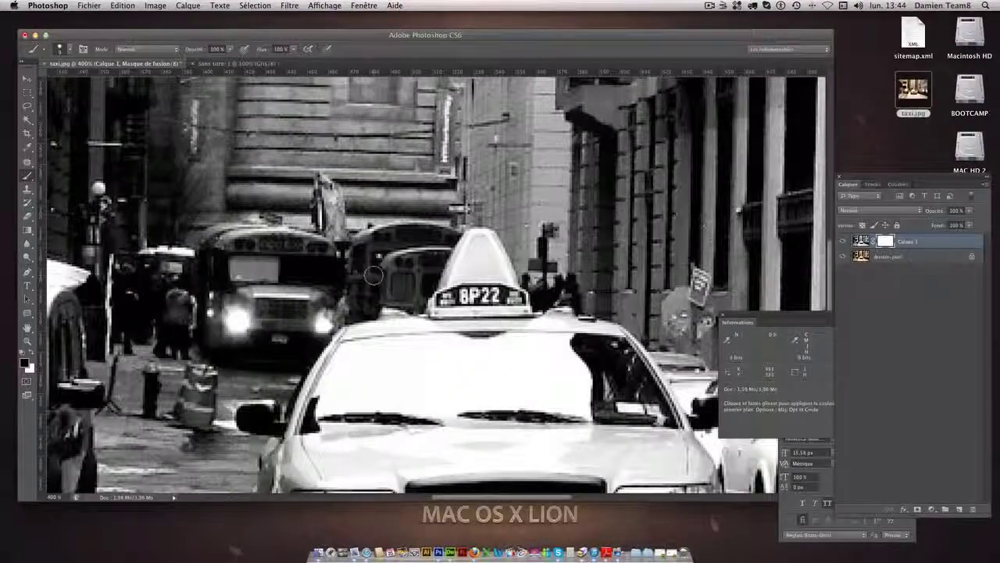
pyautogui.moveTo(373, 275); pyautogui.dragTo(350, 87)
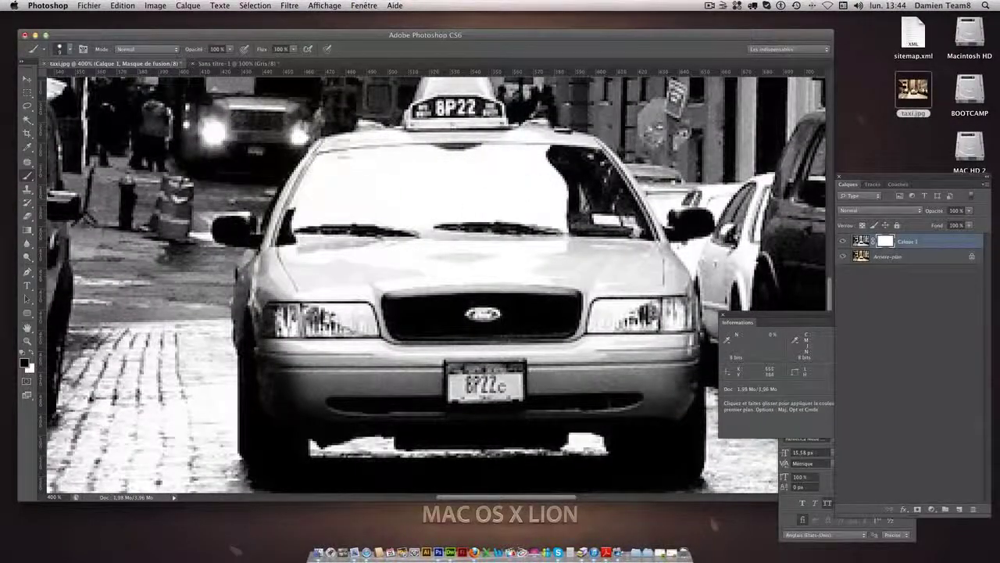
pyautogui.moveTo(234, 228); pyautogui.dragTo(166, 135)
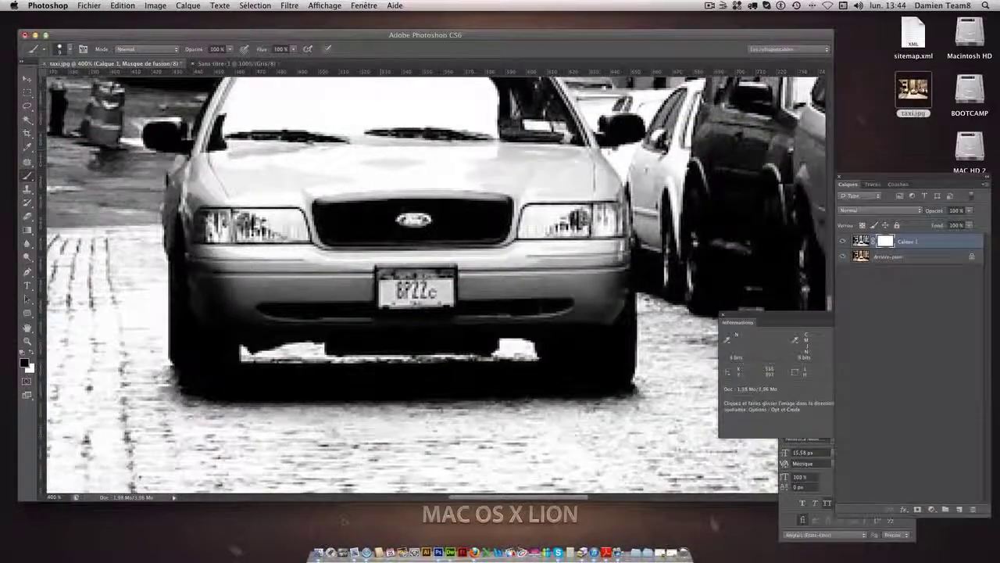
pyautogui.moveTo(492, 498)
pyautogui.mouseDown()
pyautogui.moveTo(426, 498)
pyautogui.moveTo(469, 498)
pyautogui.mouseUp()
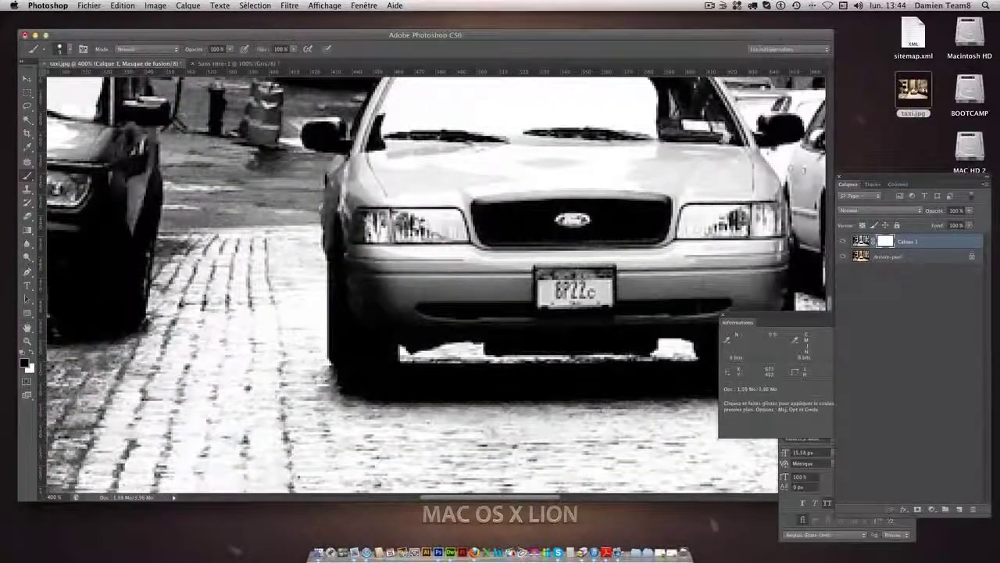
pyautogui.hscroll(-5, 389, 278)
pyautogui.scroll(3, 389, 278)
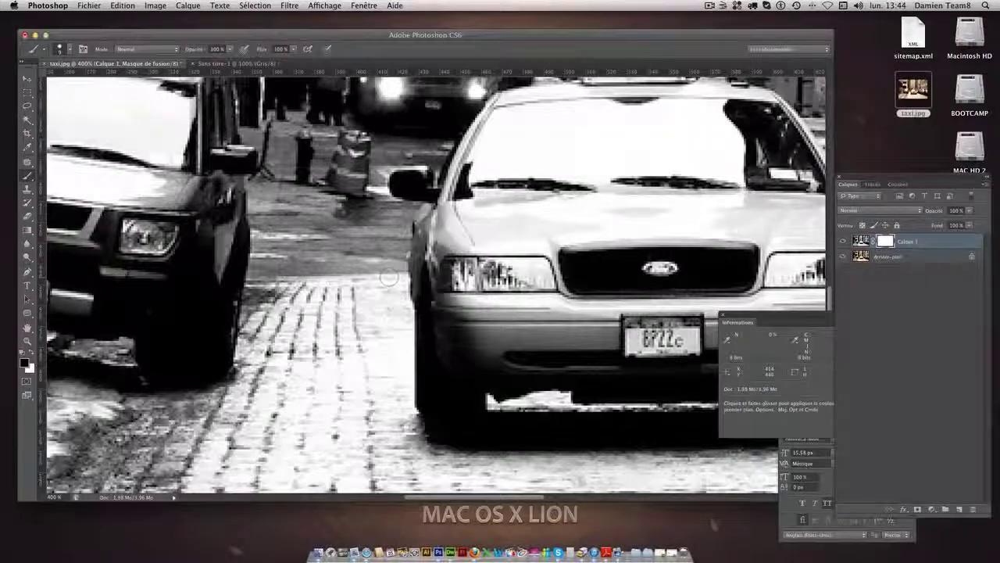
pyautogui.hscroll(5, 389, 277)
pyautogui.hscroll(-4, 389, 278)
pyautogui.scroll(2, 390, 278)
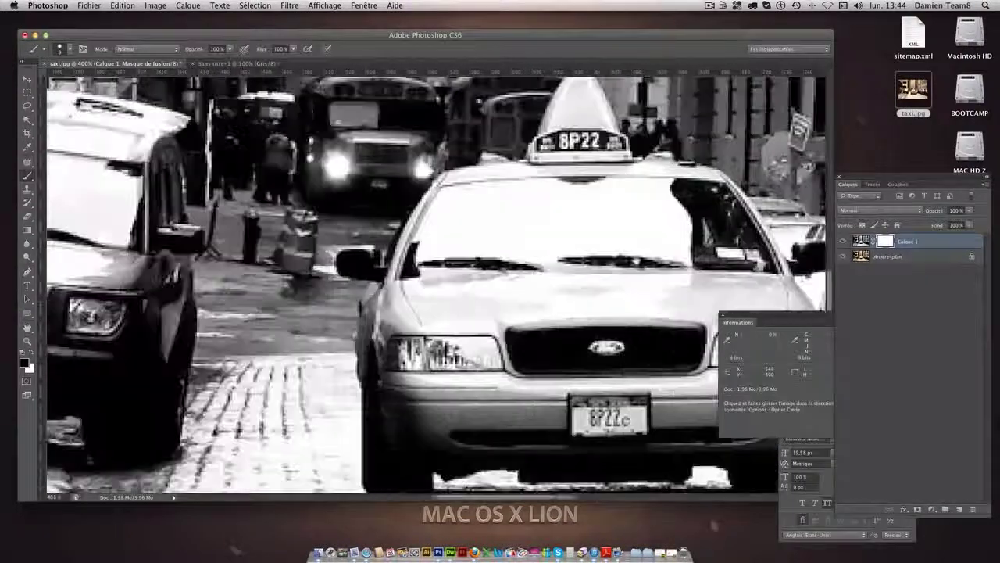
pyautogui.moveTo(602, 255)
pyautogui.mouseDown()
pyautogui.moveTo(349, 339)
pyautogui.moveTo(531, 194)
pyautogui.moveTo(491, 263)
pyautogui.moveTo(492, 250)
pyautogui.moveTo(434, 214)
pyautogui.moveTo(383, 207)
pyautogui.mouseUp()
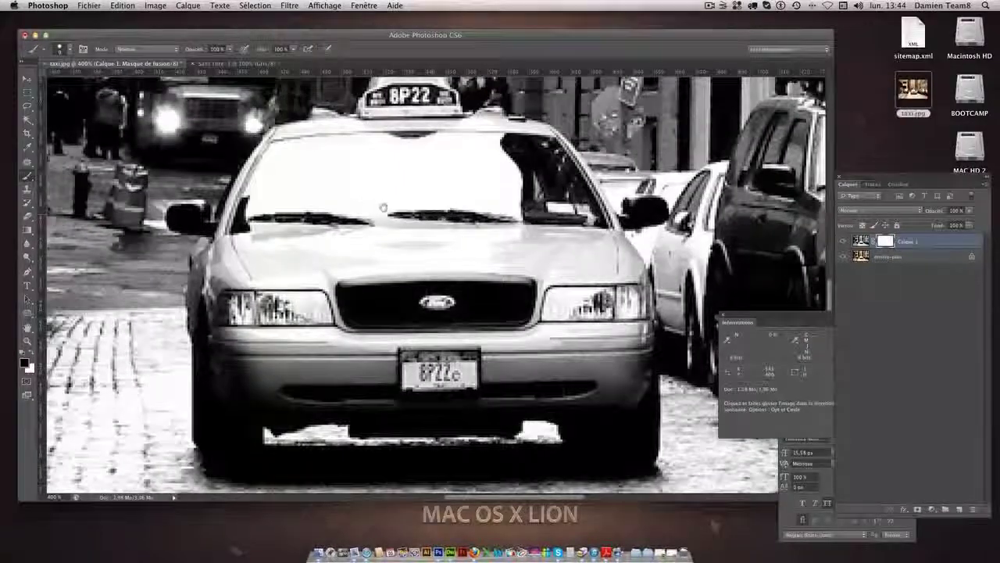
pyautogui.hscroll(-3, 383, 207)
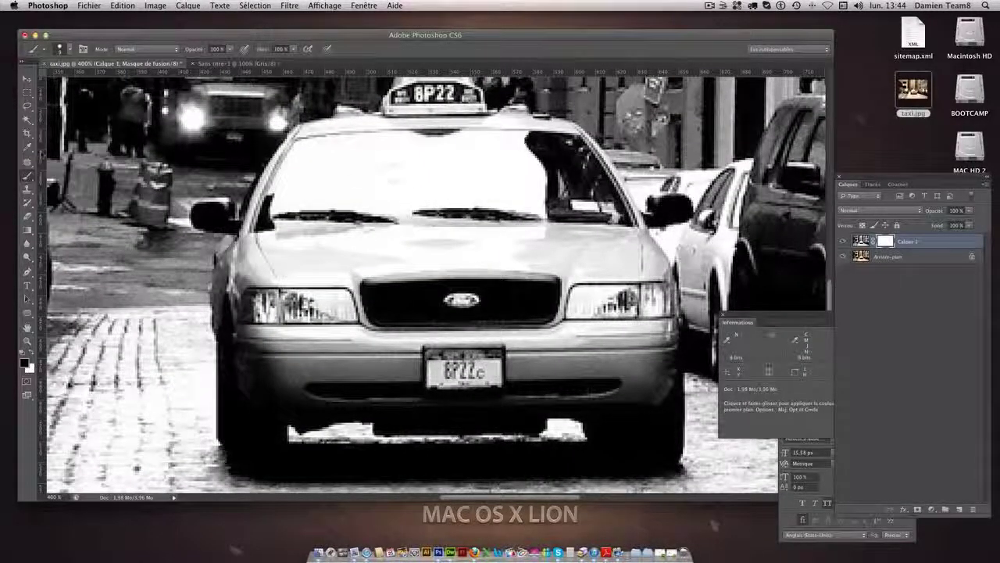
pyautogui.click(61, 48)
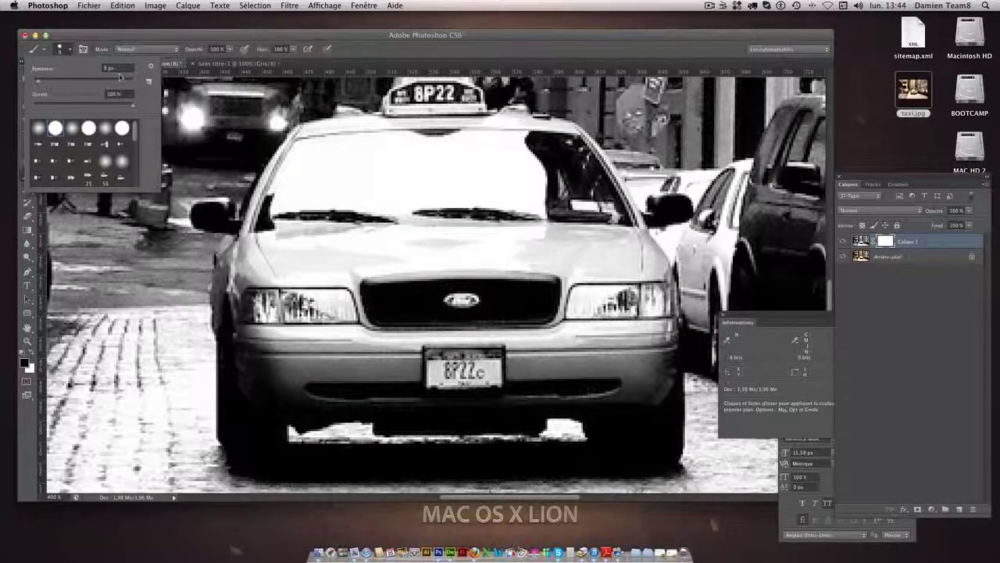
pyautogui.write('10')
pyautogui.press('Return')
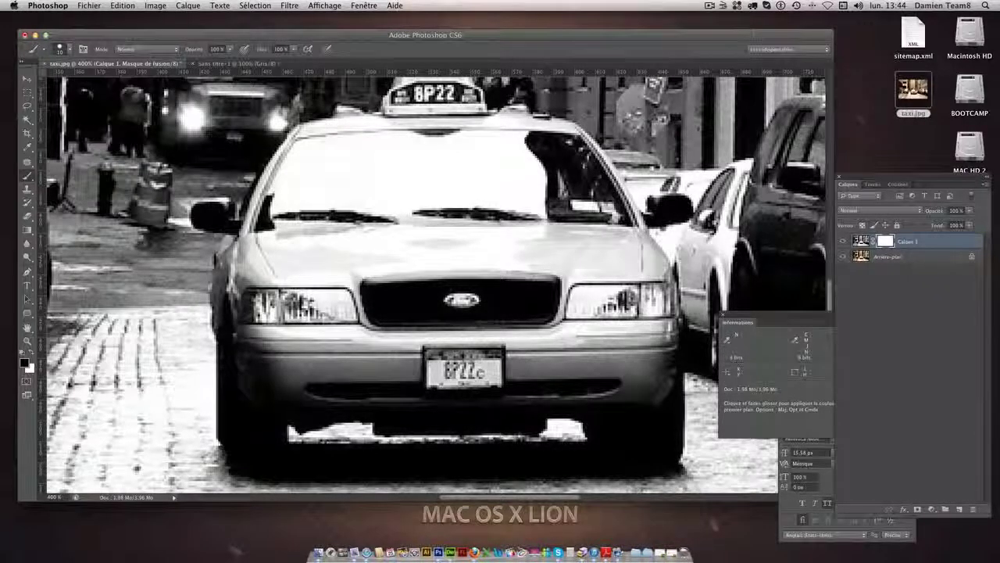
pyautogui.moveTo(293, 257)
pyautogui.mouseDown()
pyautogui.moveTo(560, 251)
pyautogui.moveTo(332, 240)
pyautogui.moveTo(360, 131)
pyautogui.moveTo(512, 131)
pyautogui.moveTo(330, 133)
pyautogui.moveTo(500, 130)
pyautogui.moveTo(334, 129)
pyautogui.moveTo(301, 141)
pyautogui.moveTo(250, 226)
pyautogui.moveTo(256, 199)
pyautogui.moveTo(240, 242)
pyautogui.moveTo(351, 244)
pyautogui.moveTo(372, 228)
pyautogui.mouseUp()
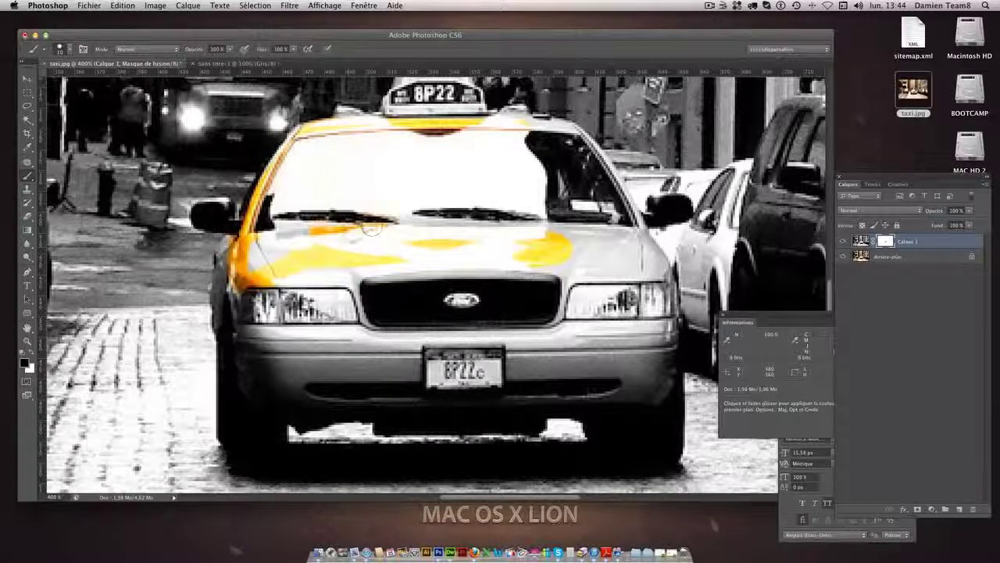
# - Enlarge the brush to about 57 px and paint the rest of the taxi's body black on the mask to reveal its colour
pyautogui.click(63, 48)
pyautogui.moveTo(49, 82)
pyautogui.mouseDown()
pyautogui.moveTo(70, 82)
pyautogui.moveTo(62, 82)
pyautogui.mouseUp()
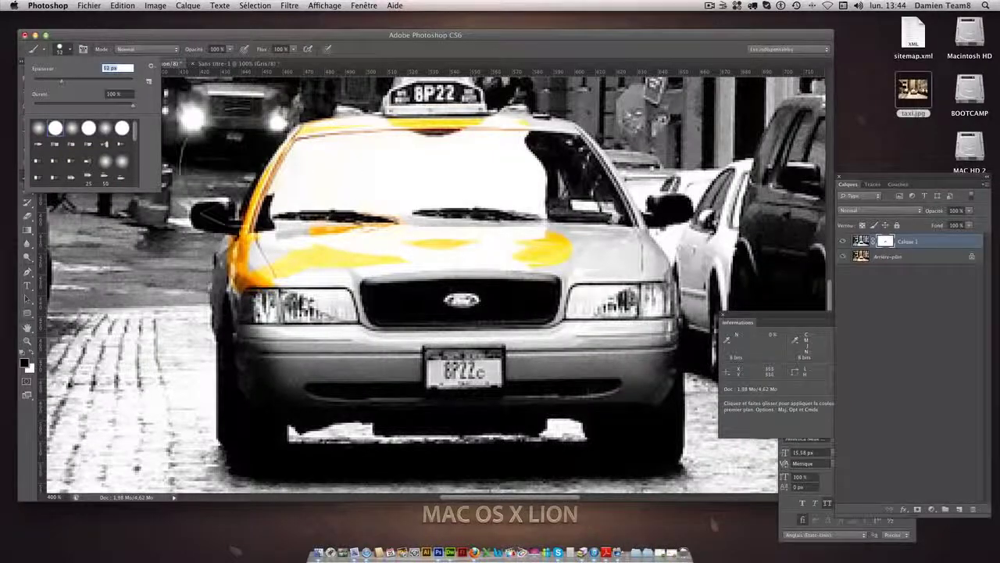
pyautogui.moveTo(391, 336)
pyautogui.mouseDown()
pyautogui.moveTo(422, 344)
pyautogui.moveTo(312, 313)
pyautogui.moveTo(328, 290)
pyautogui.moveTo(500, 363)
pyautogui.moveTo(618, 313)
pyautogui.moveTo(610, 234)
pyautogui.moveTo(524, 190)
pyautogui.moveTo(532, 171)
pyautogui.moveTo(625, 379)
pyautogui.moveTo(269, 351)
pyautogui.moveTo(270, 277)
pyautogui.mouseUp()
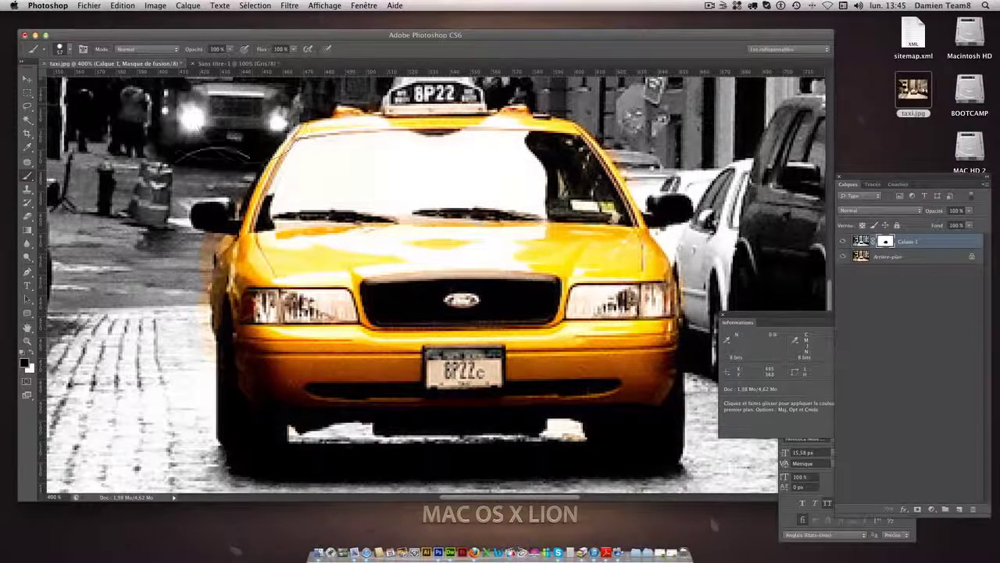
# - Swap the foreground to white, reduce the brush to 10 px and paint away the colour spill beside the taxi's mirror and front fender
pyautogui.click(31, 354)
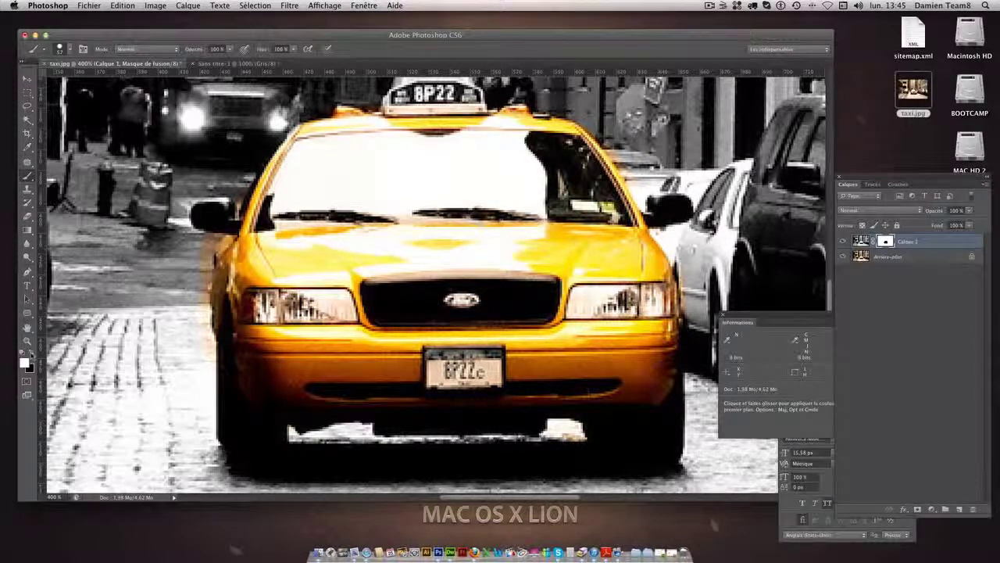
pyautogui.click(67, 52)
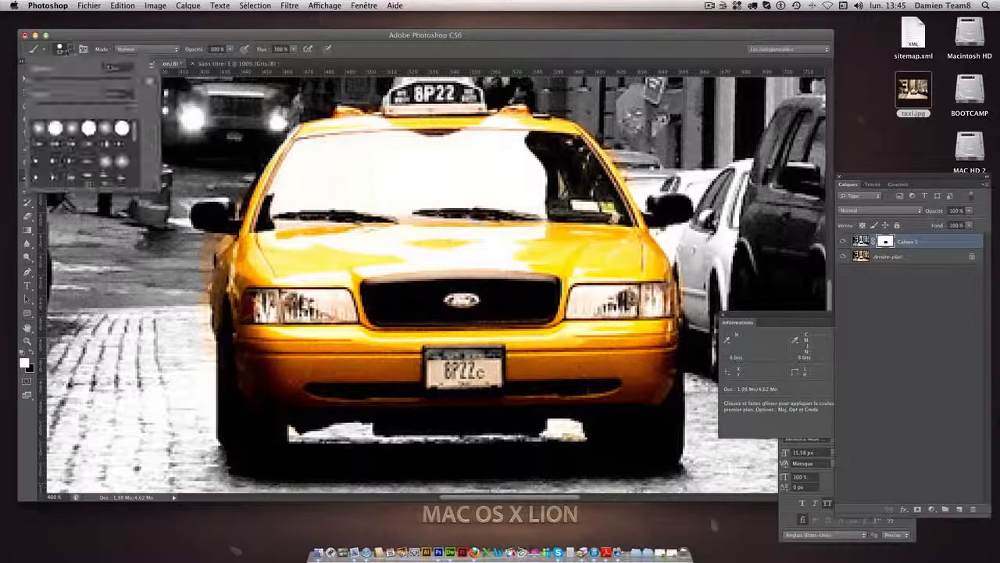
pyautogui.moveTo(61, 81); pyautogui.dragTo(45, 81)
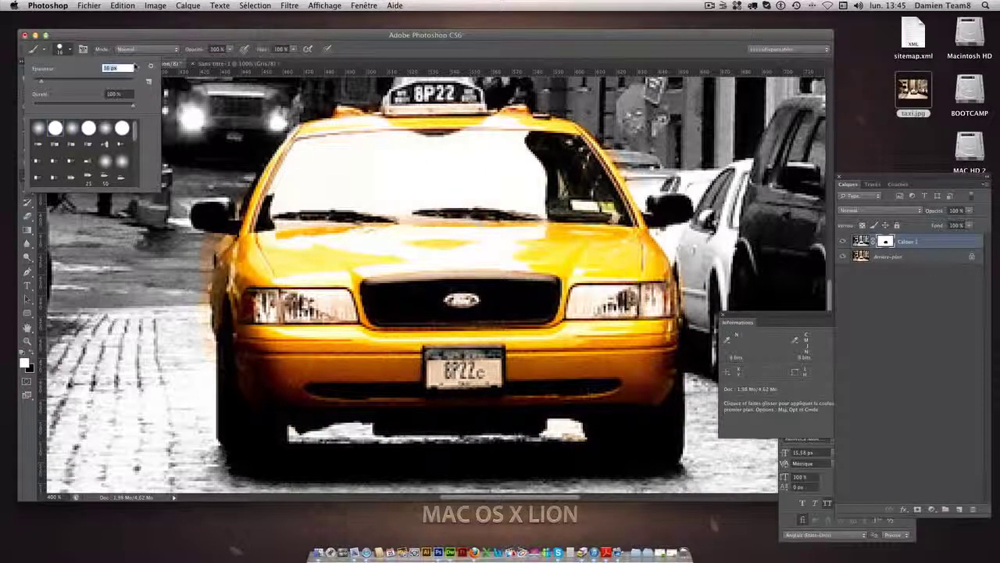
pyautogui.press('Return')
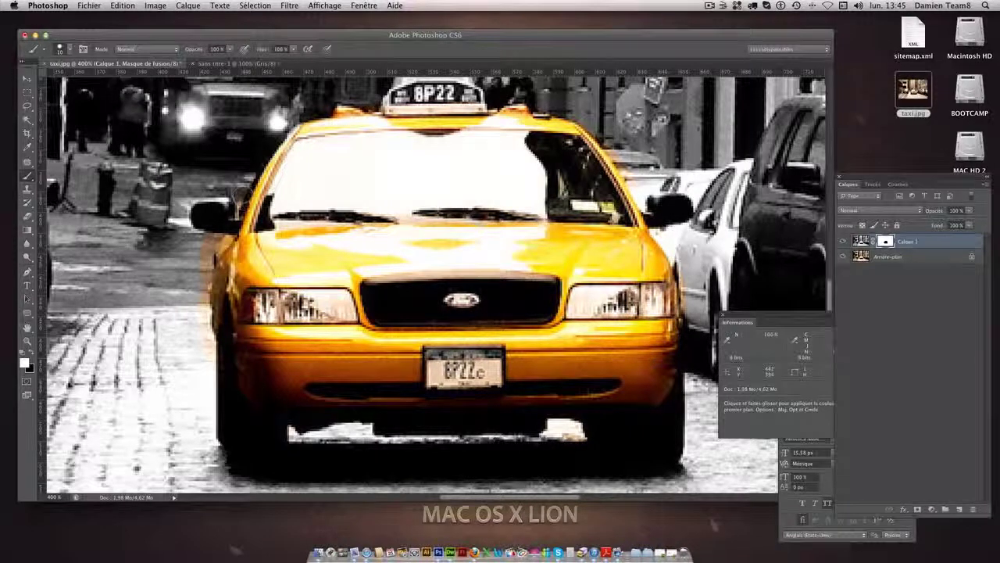
pyautogui.moveTo(242, 196); pyautogui.dragTo(233, 181)
pyautogui.moveTo(236, 192)
pyautogui.mouseDown()
pyautogui.moveTo(244, 184)
pyautogui.moveTo(227, 215)
pyautogui.moveTo(238, 195)
pyautogui.mouseUp()
pyautogui.moveTo(197, 249)
pyautogui.mouseDown()
pyautogui.moveTo(221, 237)
pyautogui.moveTo(200, 235)
pyautogui.moveTo(204, 312)
pyautogui.moveTo(190, 349)
pyautogui.moveTo(201, 307)
pyautogui.mouseUp()
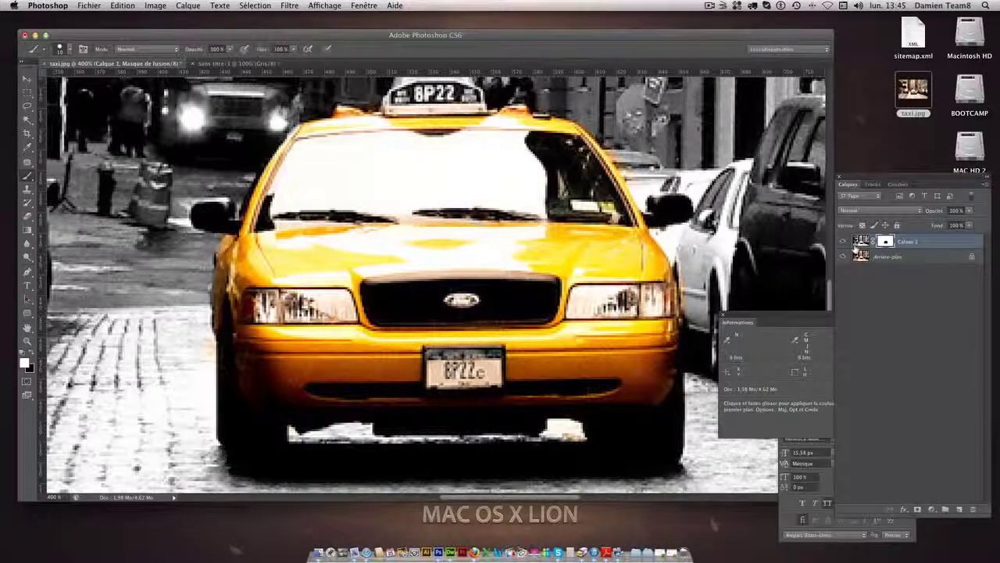
# - Compare the taxi's outline with the grayscale layer hidden and shown, and touch up the missed fender edge beside the headlight with black
pyautogui.click(844, 241)
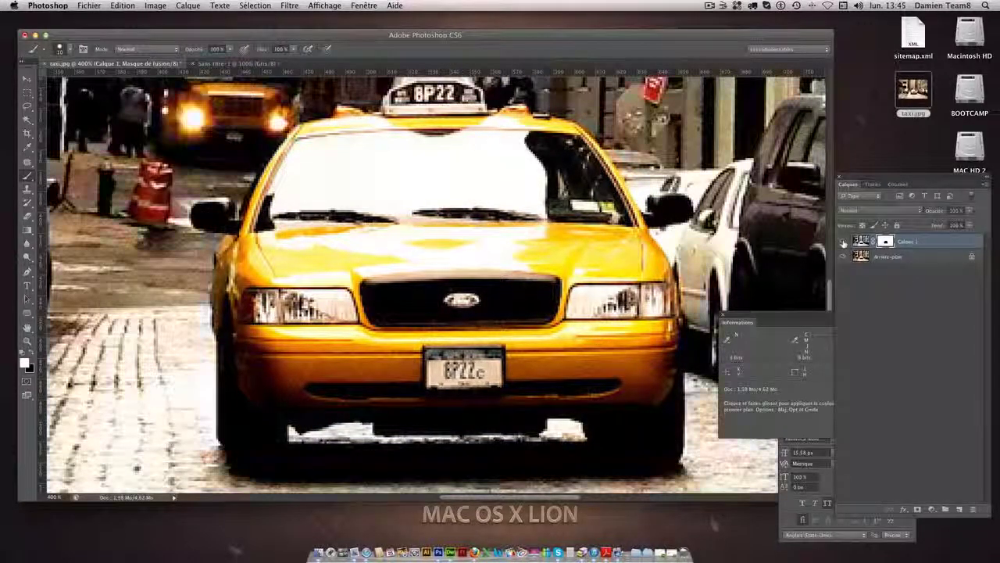
pyautogui.click(844, 242)
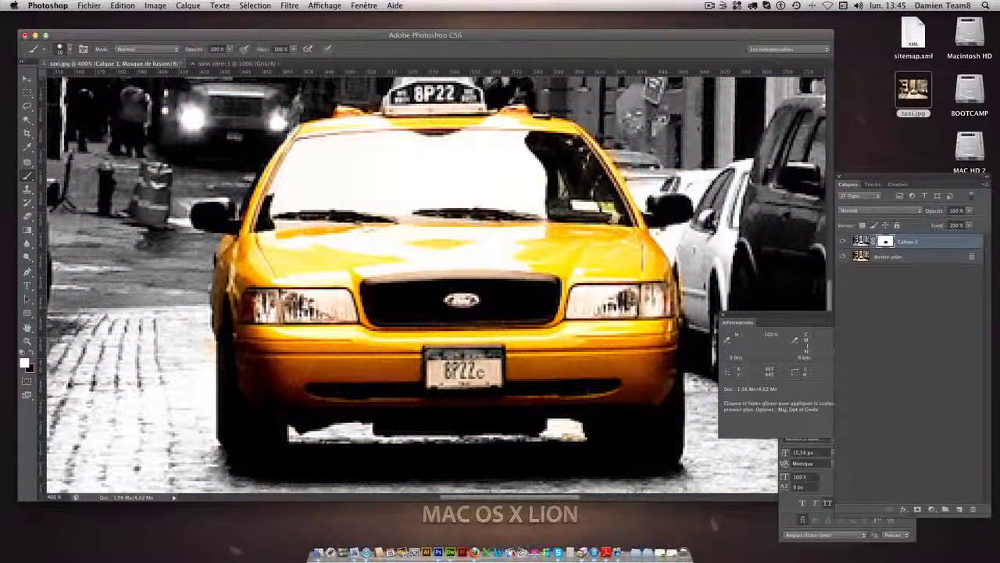
pyautogui.press('x')
pyautogui.moveTo(222, 283)
pyautogui.mouseDown()
pyautogui.moveTo(225, 306)
pyautogui.moveTo(222, 270)
pyautogui.mouseUp()
# - Set the brush size to 5 px for fine corrections, swap the foreground to white and undo the last mask change
pyautogui.click(67, 49)
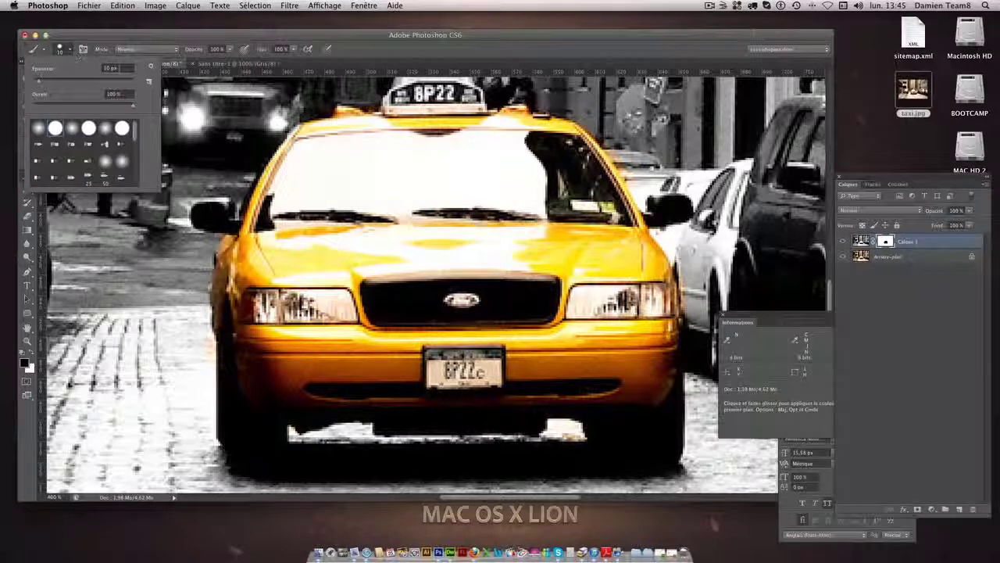
pyautogui.click(67, 69)
pyautogui.write('5')
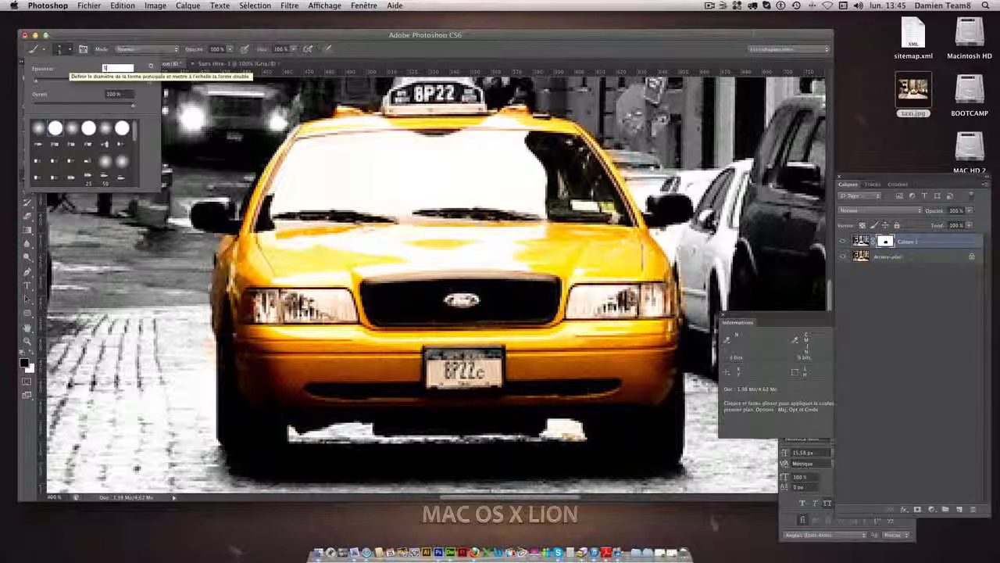
pyautogui.press('Return')
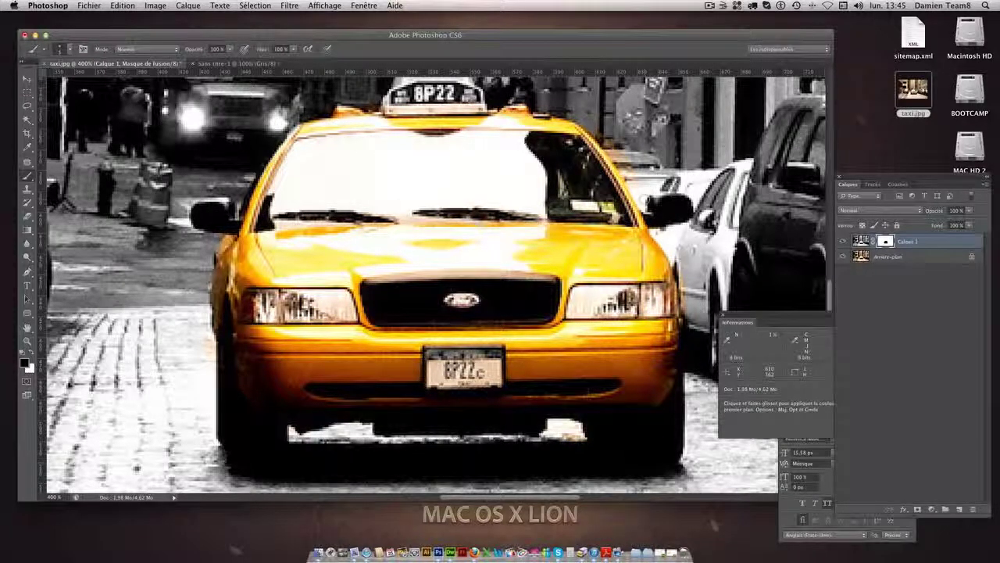
pyautogui.press('x')
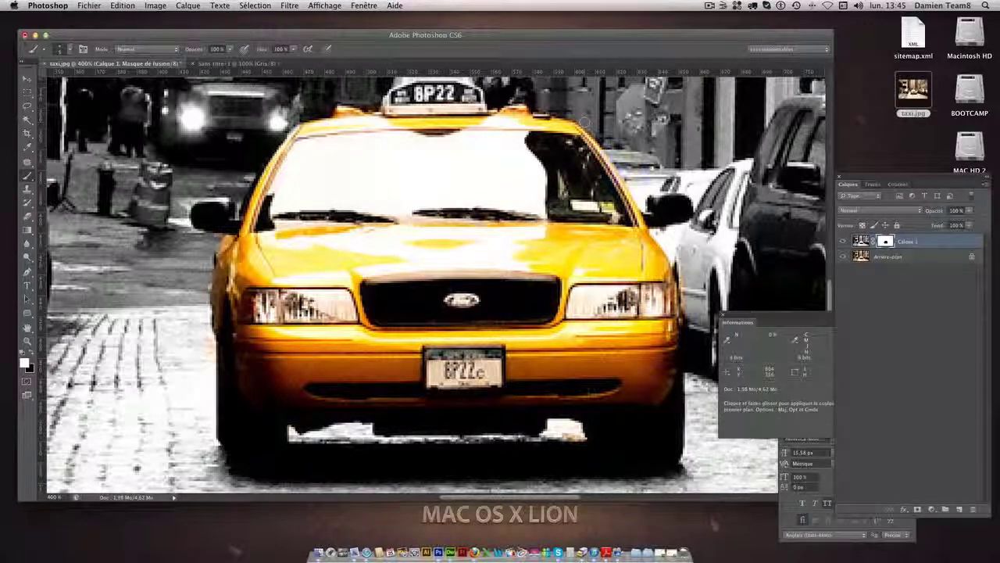
pyautogui.press('super+z')
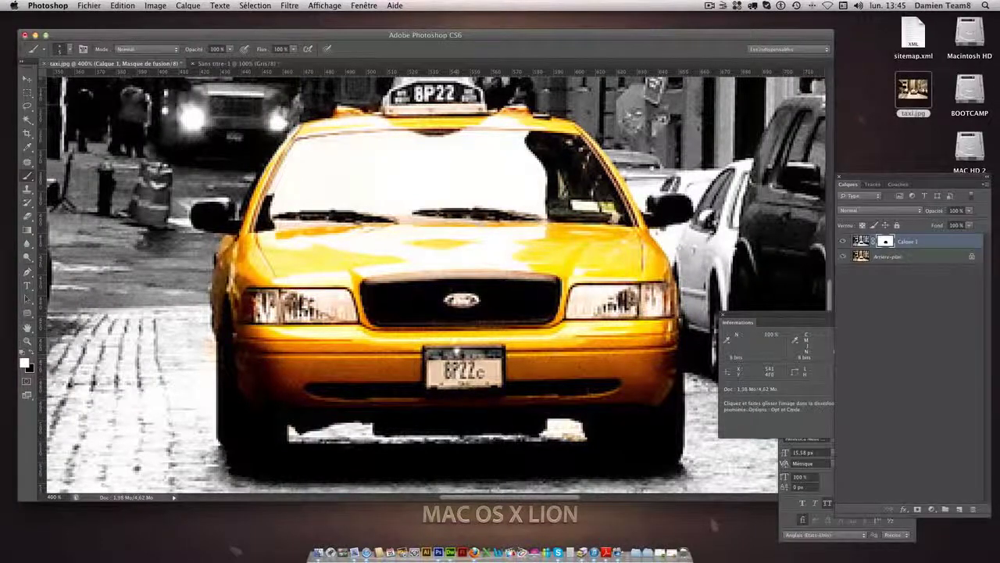
# - Clean the colour spill in the gap beneath the taxi's bumper with white and swap the foreground back to black
pyautogui.scroll(-2, 456, 348)
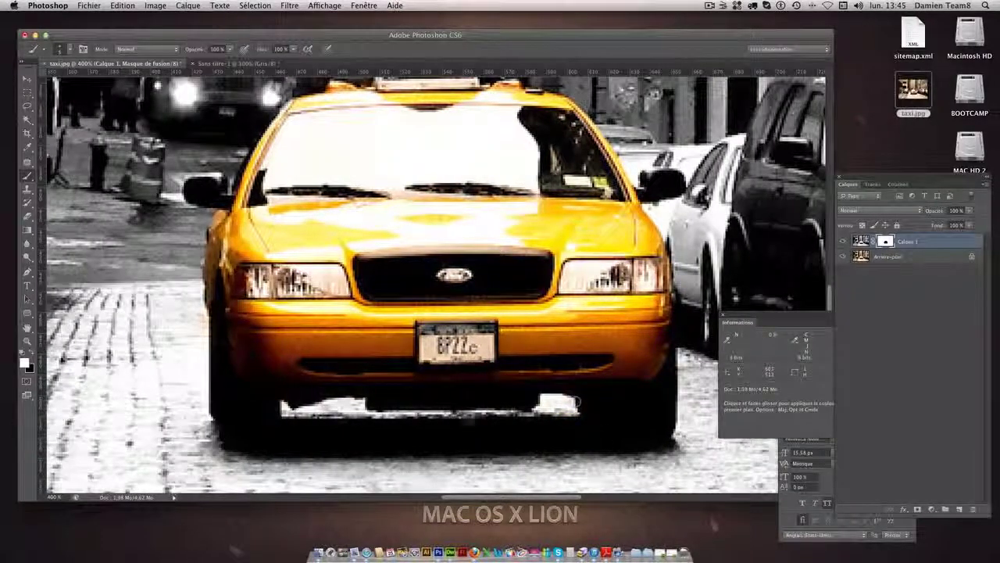
pyautogui.scroll(5, 417, 298)
pyautogui.scroll(1, 417, 298)
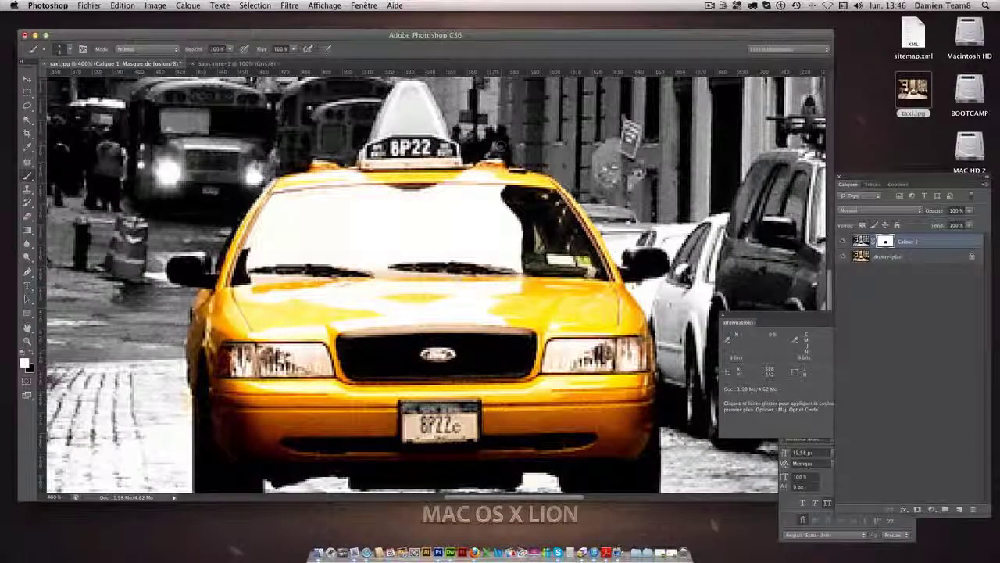
pyautogui.click(33, 357)
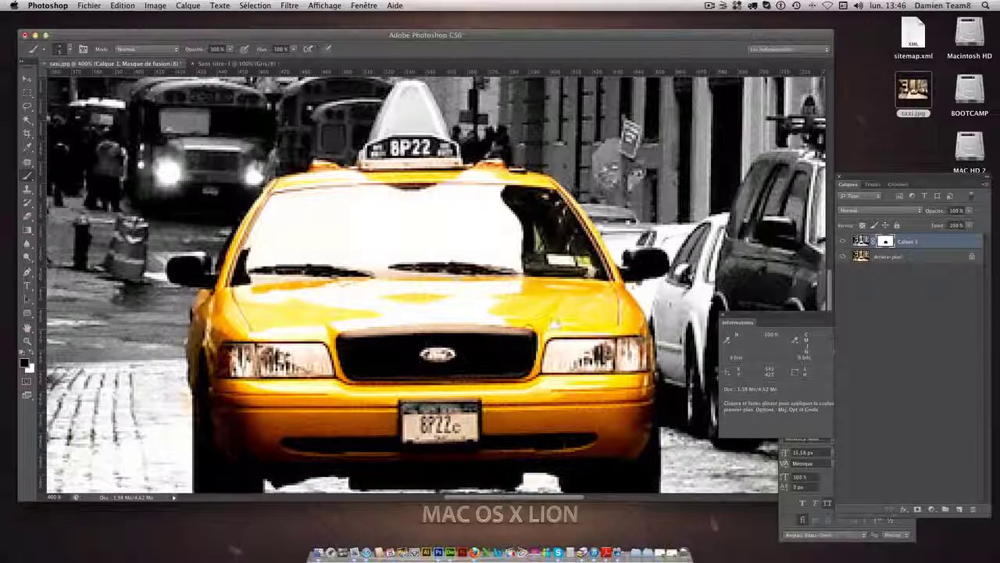
# - Switch to the Move tool and compare the whole picture at 100% with the masked grayscale layer hidden and shown
pyautogui.press('super+minus')
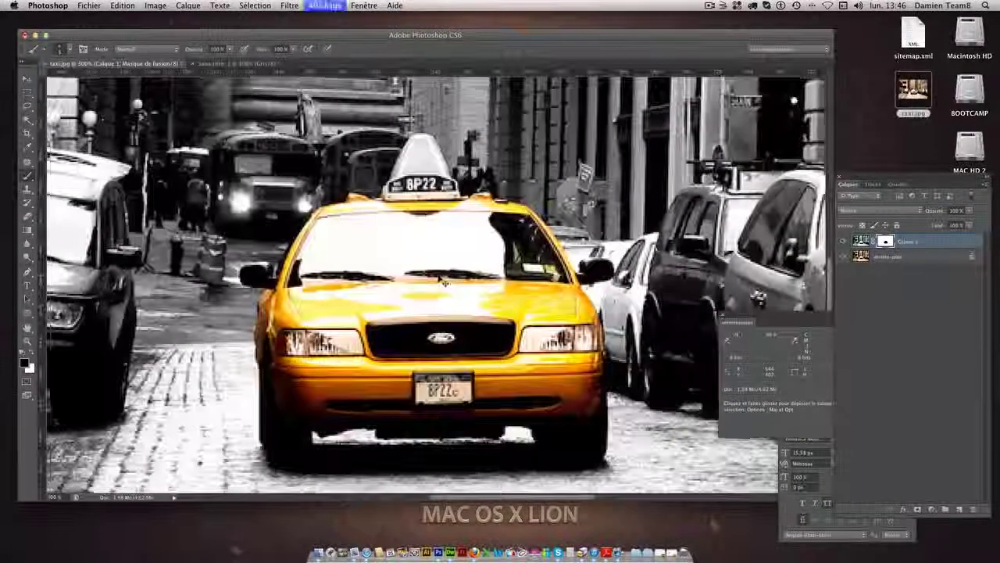
pyautogui.press('super+minus')
pyautogui.press('super+minus')
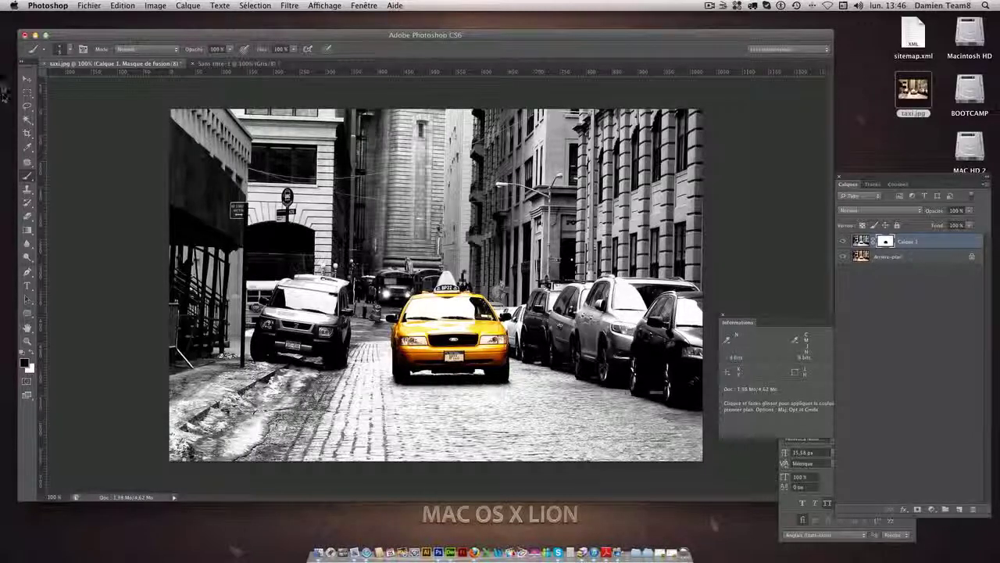
pyautogui.click(27, 79)
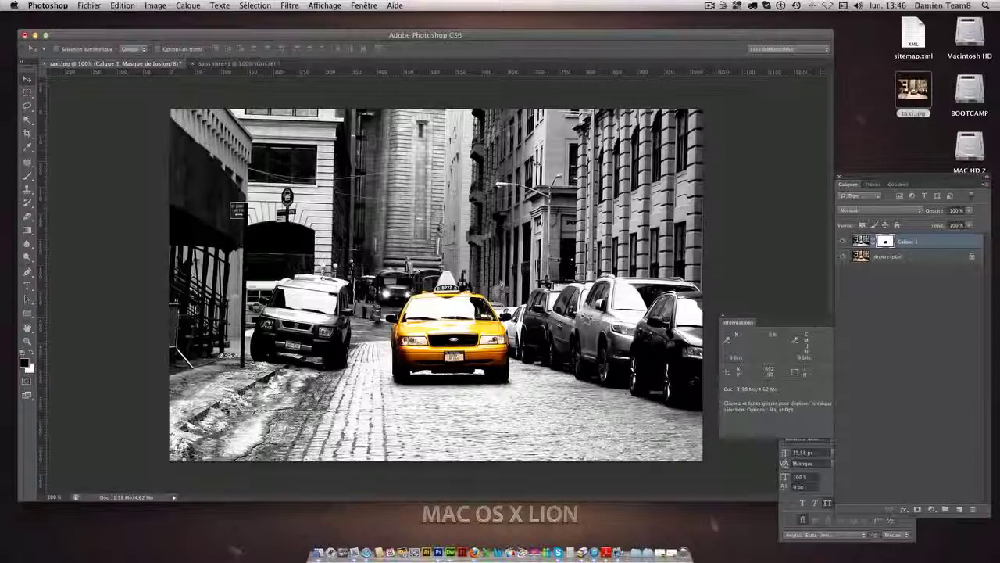
pyautogui.click(842, 241)
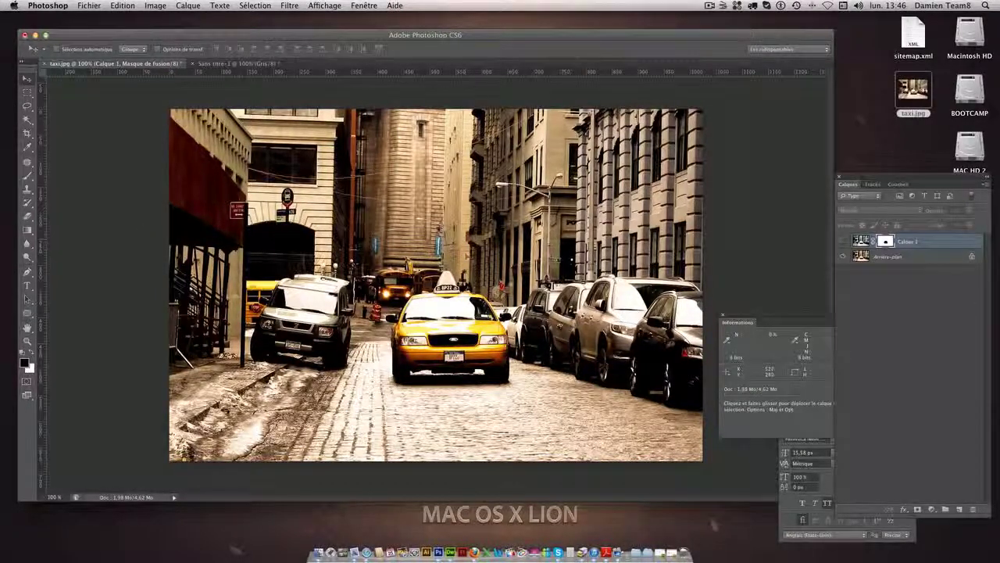
pyautogui.click(843, 241)
# - Select the grayscale layer's mask and brush black over the "No Standing Anytime" sign and its border to reveal their original red
pyautogui.click(883, 244)
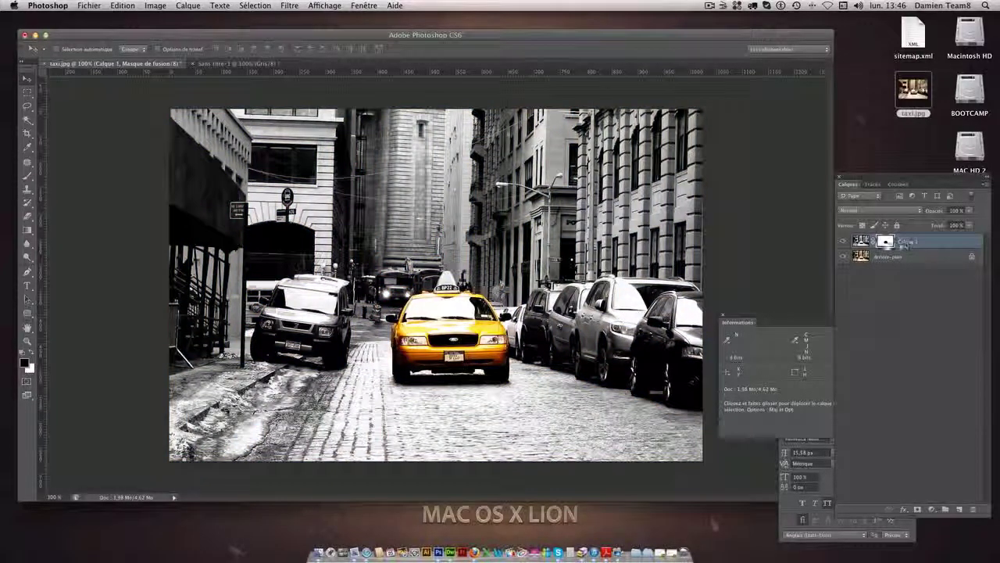
pyautogui.press('super+plus')
pyautogui.press('super+plus')
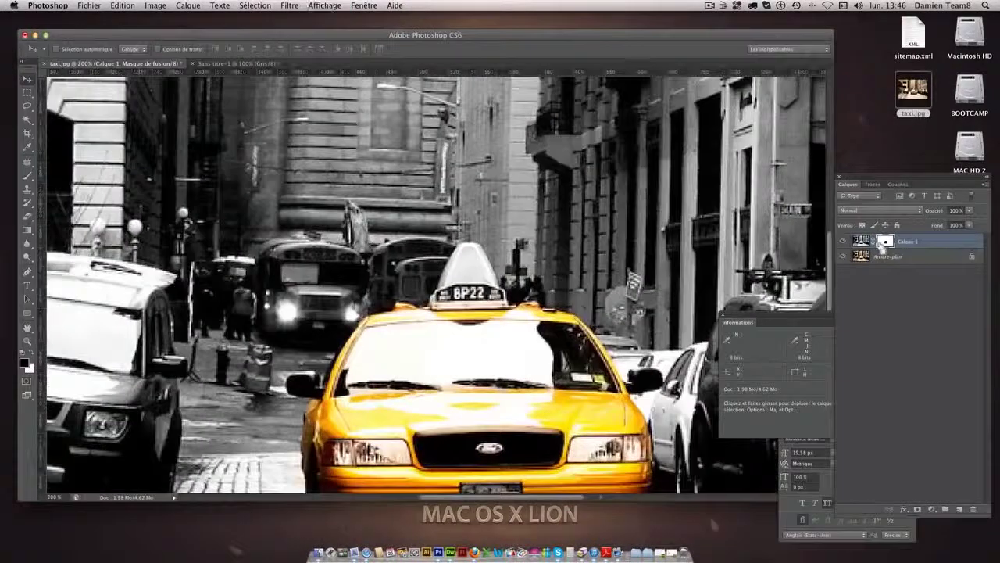
pyautogui.moveTo(267, 255); pyautogui.dragTo(454, 347)
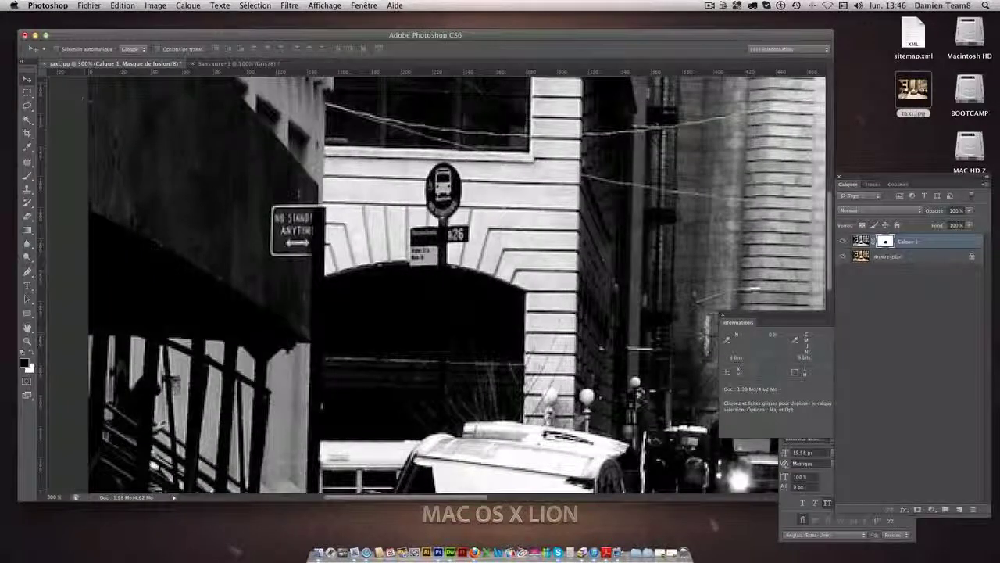
pyautogui.press('b')
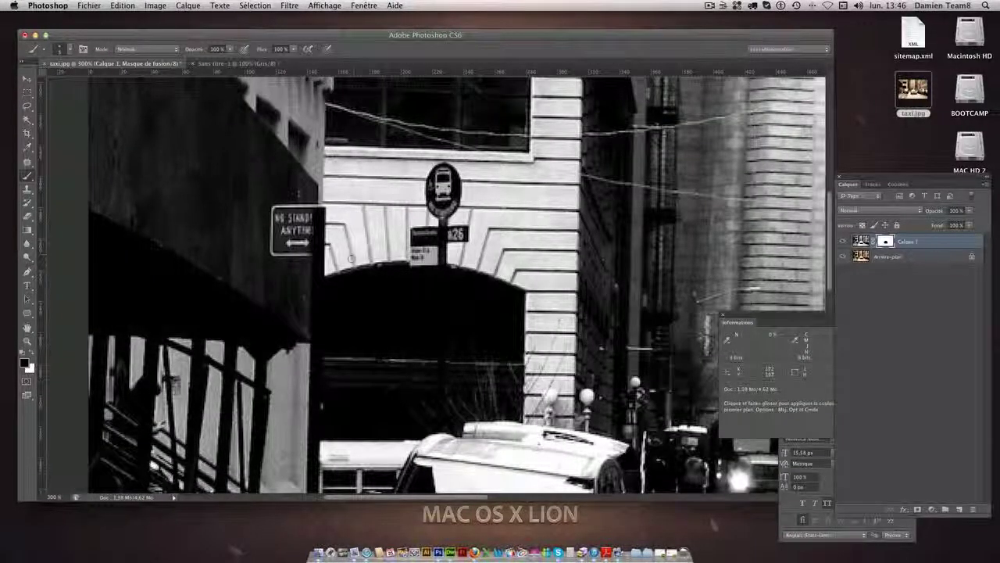
pyautogui.moveTo(301, 226); pyautogui.dragTo(274, 252)
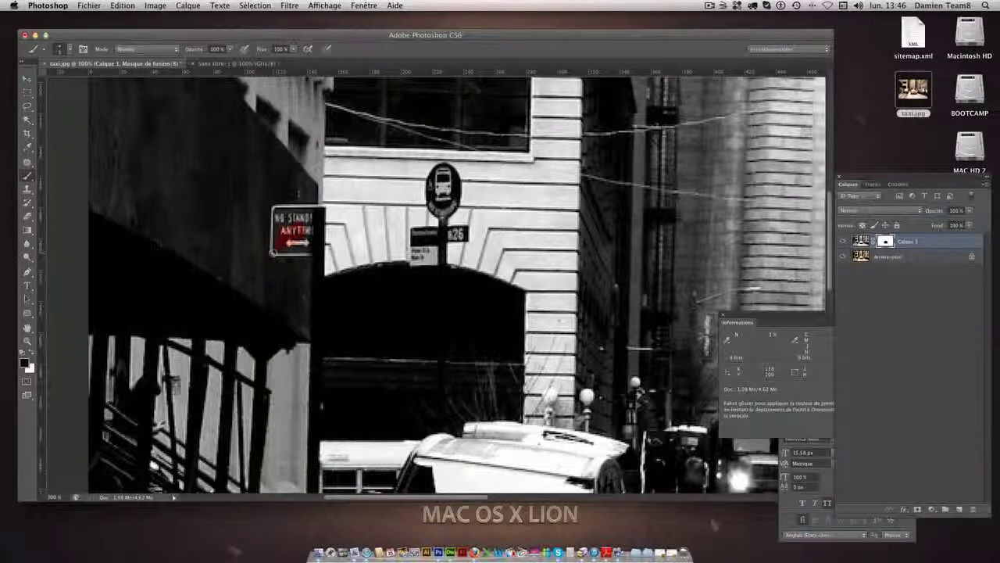
pyautogui.moveTo(274, 252)
pyautogui.mouseDown()
pyautogui.moveTo(273, 208)
pyautogui.moveTo(305, 207)
pyautogui.mouseUp()
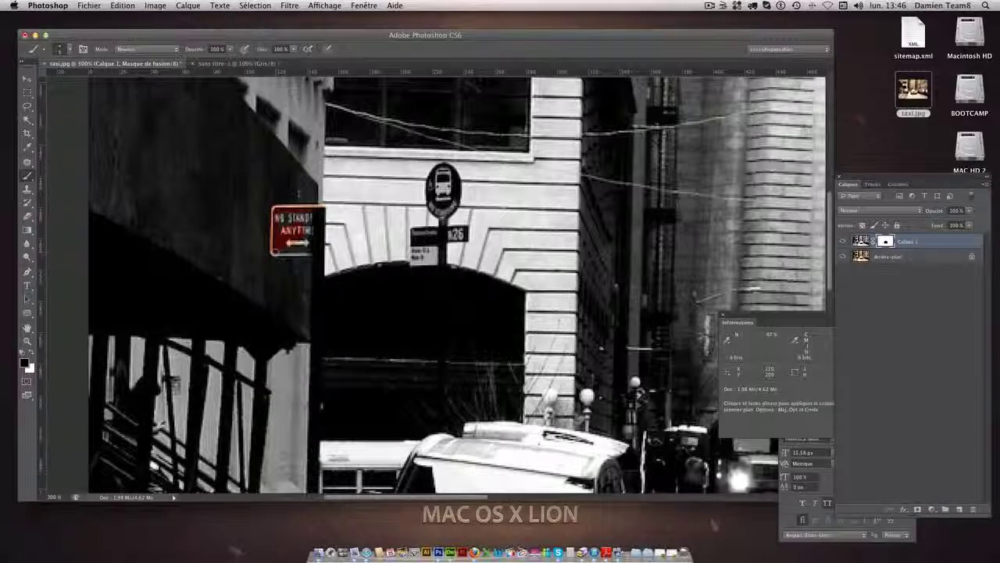
pyautogui.moveTo(274, 253)
pyautogui.mouseDown()
pyautogui.moveTo(310, 251)
pyautogui.moveTo(306, 232)
pyautogui.moveTo(282, 225)
pyautogui.moveTo(303, 243)
pyautogui.moveTo(288, 215)
pyautogui.moveTo(295, 236)
pyautogui.mouseUp()
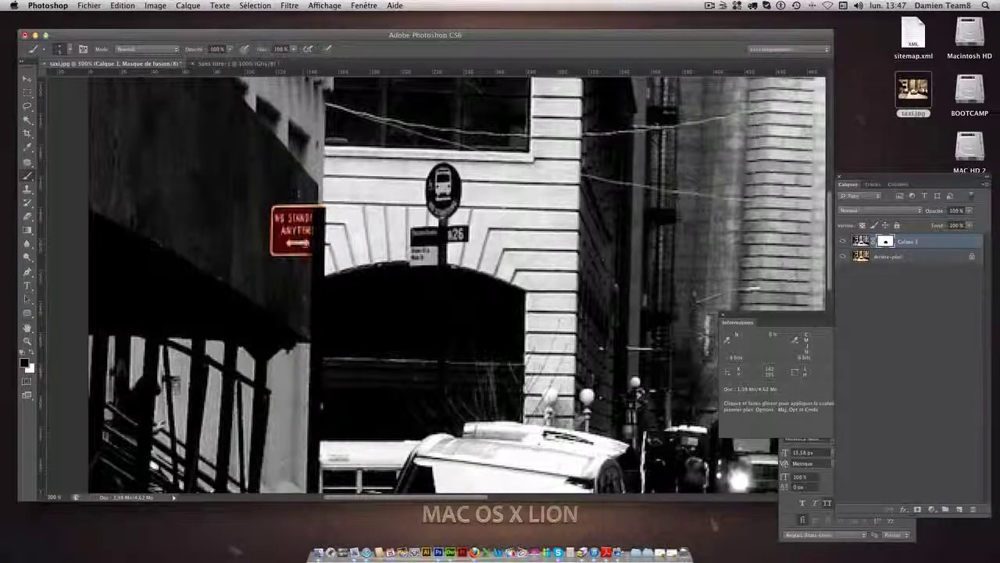
# - Paint black on the mask over the round bus stop sign and the top of its pole to reveal their original colours
pyautogui.press('x')
pyautogui.press('x')
pyautogui.moveTo(435, 202)
pyautogui.mouseDown()
pyautogui.moveTo(452, 195)
pyautogui.moveTo(444, 234)
pyautogui.mouseUp()
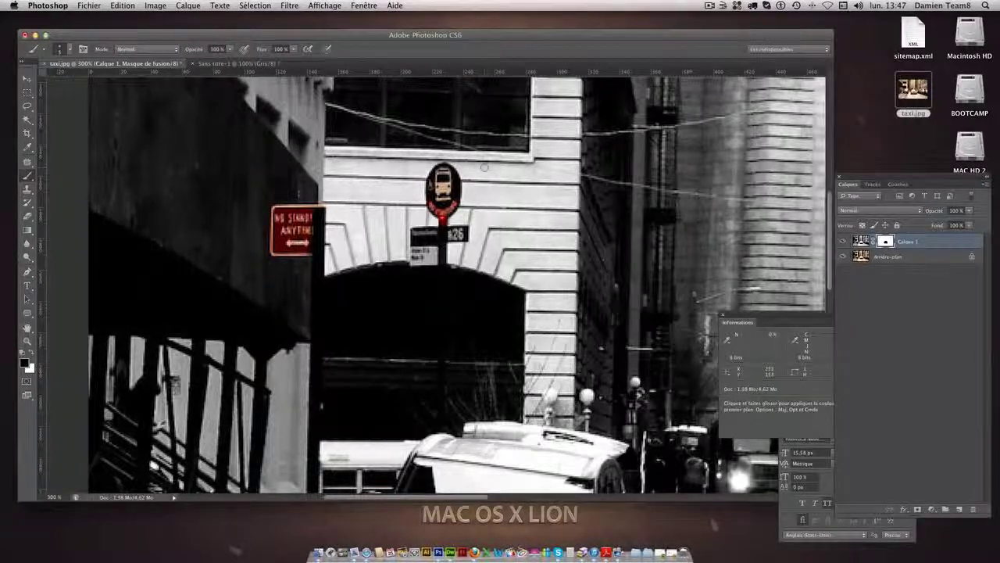
# - Reveal the blue of the hanging banner above the taxi with black on the mask, keeping black as the foreground colour
pyautogui.hscroll(10, 442, 250)
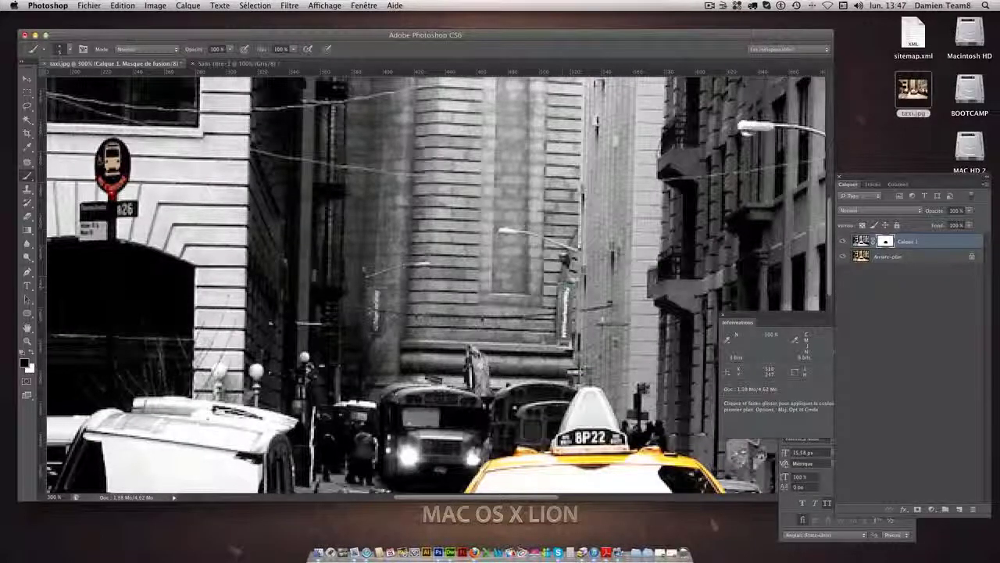
pyautogui.moveTo(562, 287); pyautogui.dragTo(563, 289)
pyautogui.moveTo(564, 326); pyautogui.dragTo(564, 340)
pyautogui.press('x')
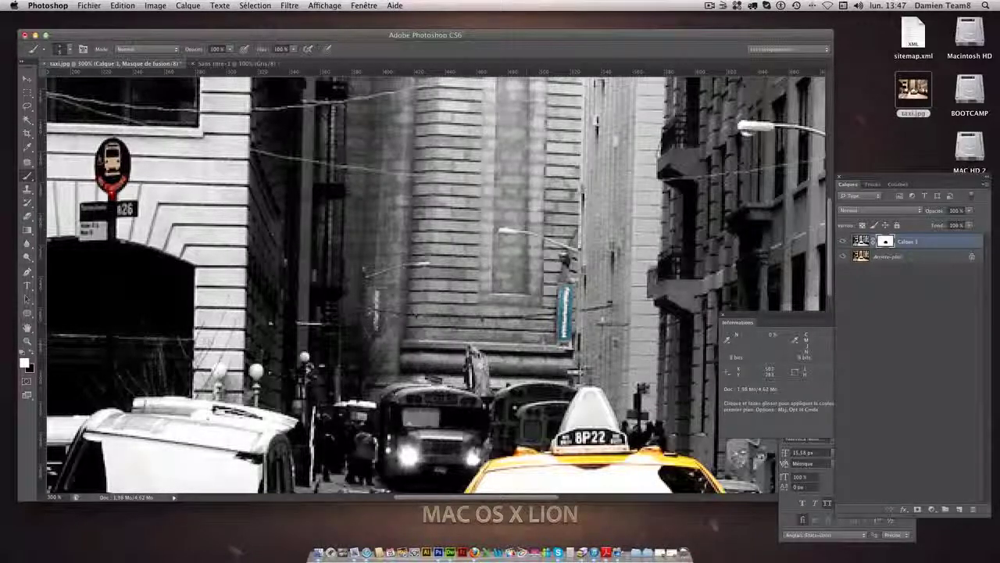
pyautogui.click(31, 353)
# - Show the whole picture at 100%, switch to the Move tool and deselect all layers
pyautogui.moveTo(538, 359); pyautogui.dragTo(346, 226)
pyautogui.press('super+minus')
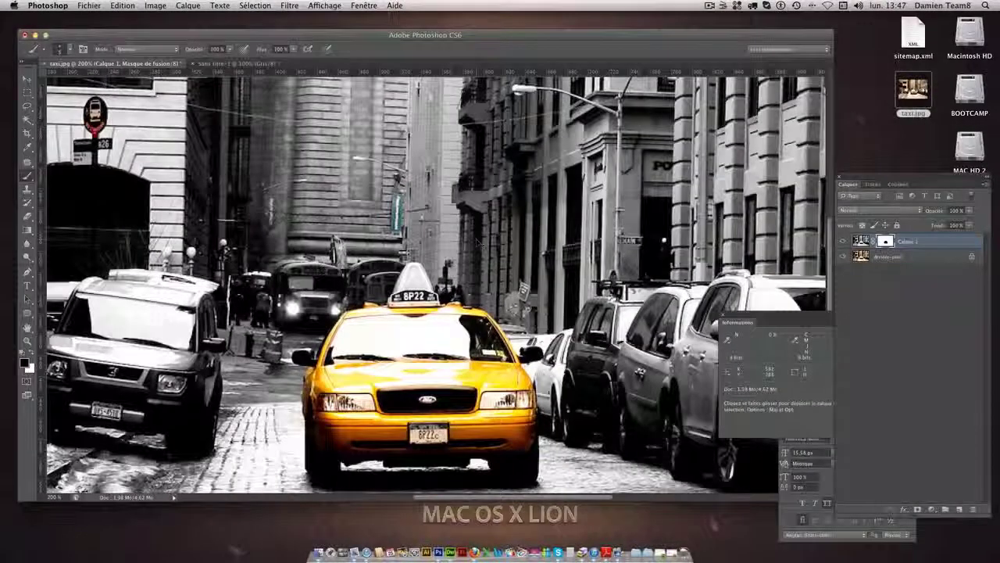
pyautogui.press('super+minus')
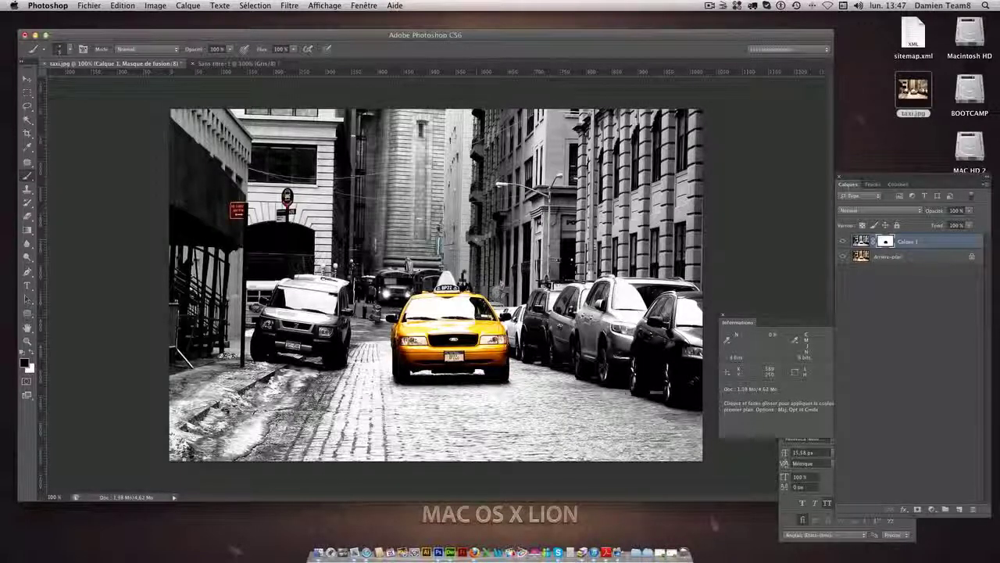
pyautogui.press('v')
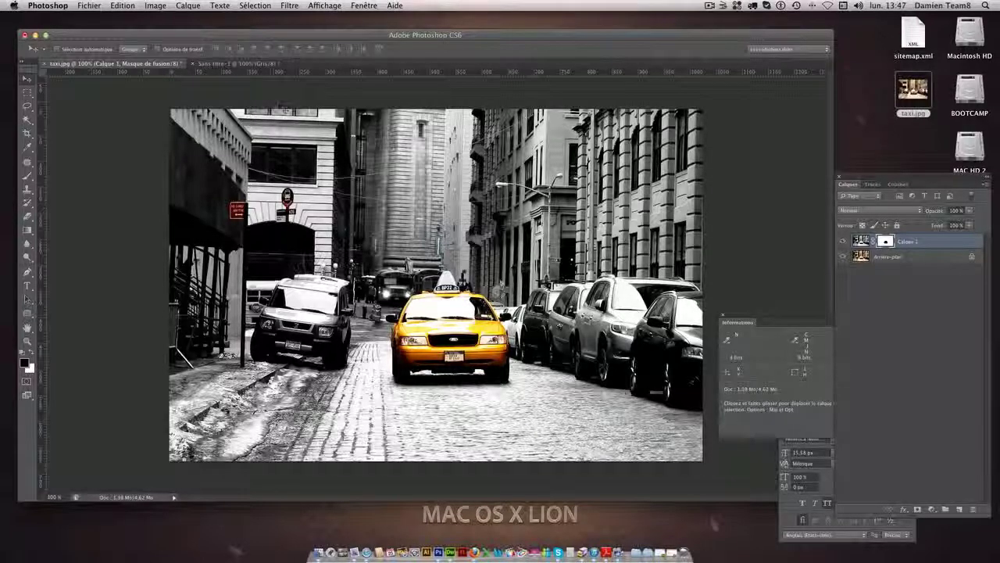
pyautogui.click(944, 280)
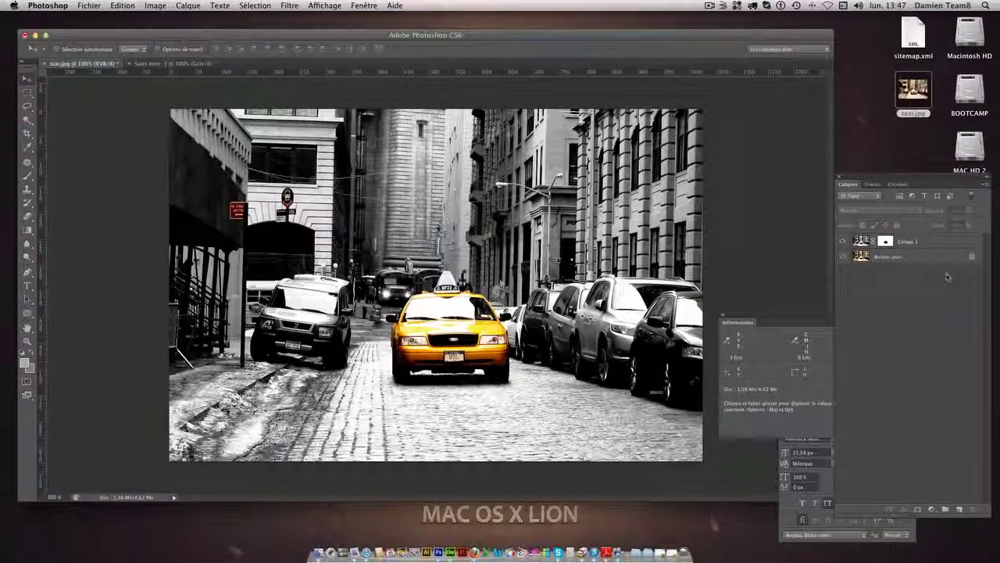